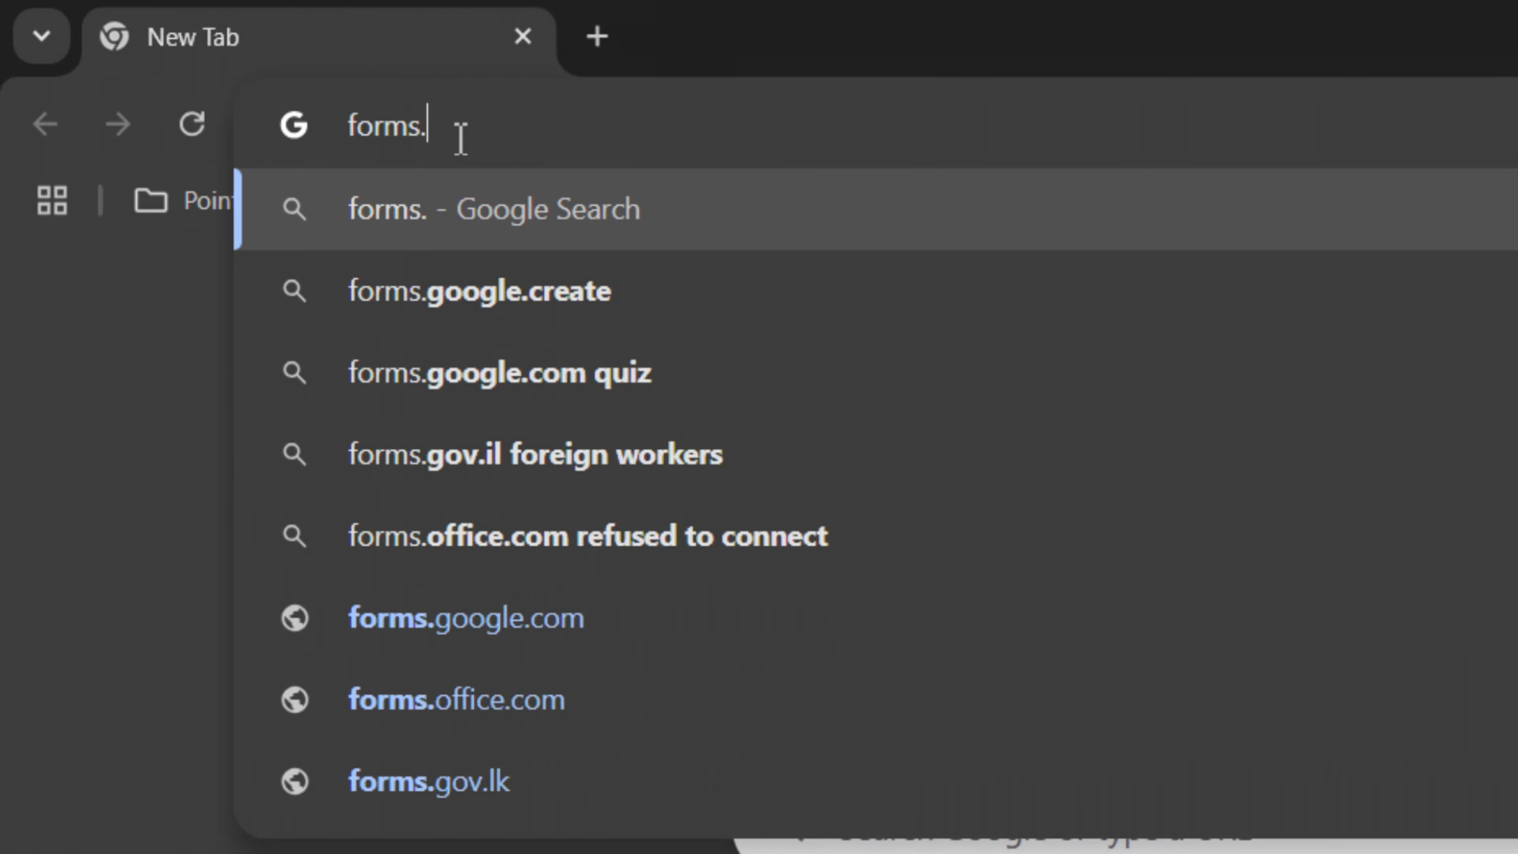
Step: Open the Google Forms home page in the browser
key("Return")
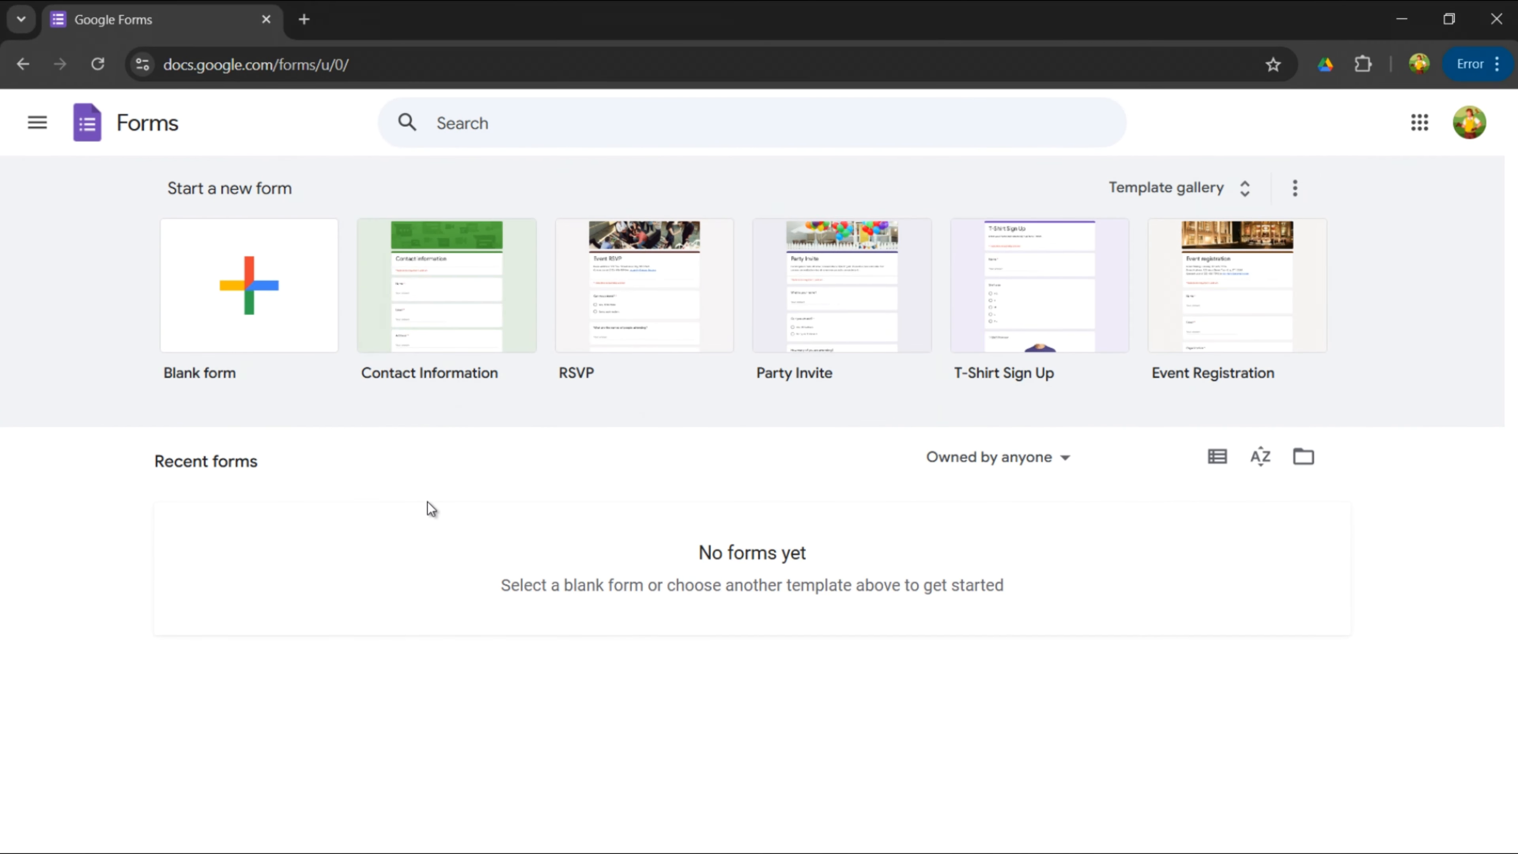
Step: Open Google Drive in a new browser tab and bring up its options for creating a new file
left_click(304, 19)
type("d")
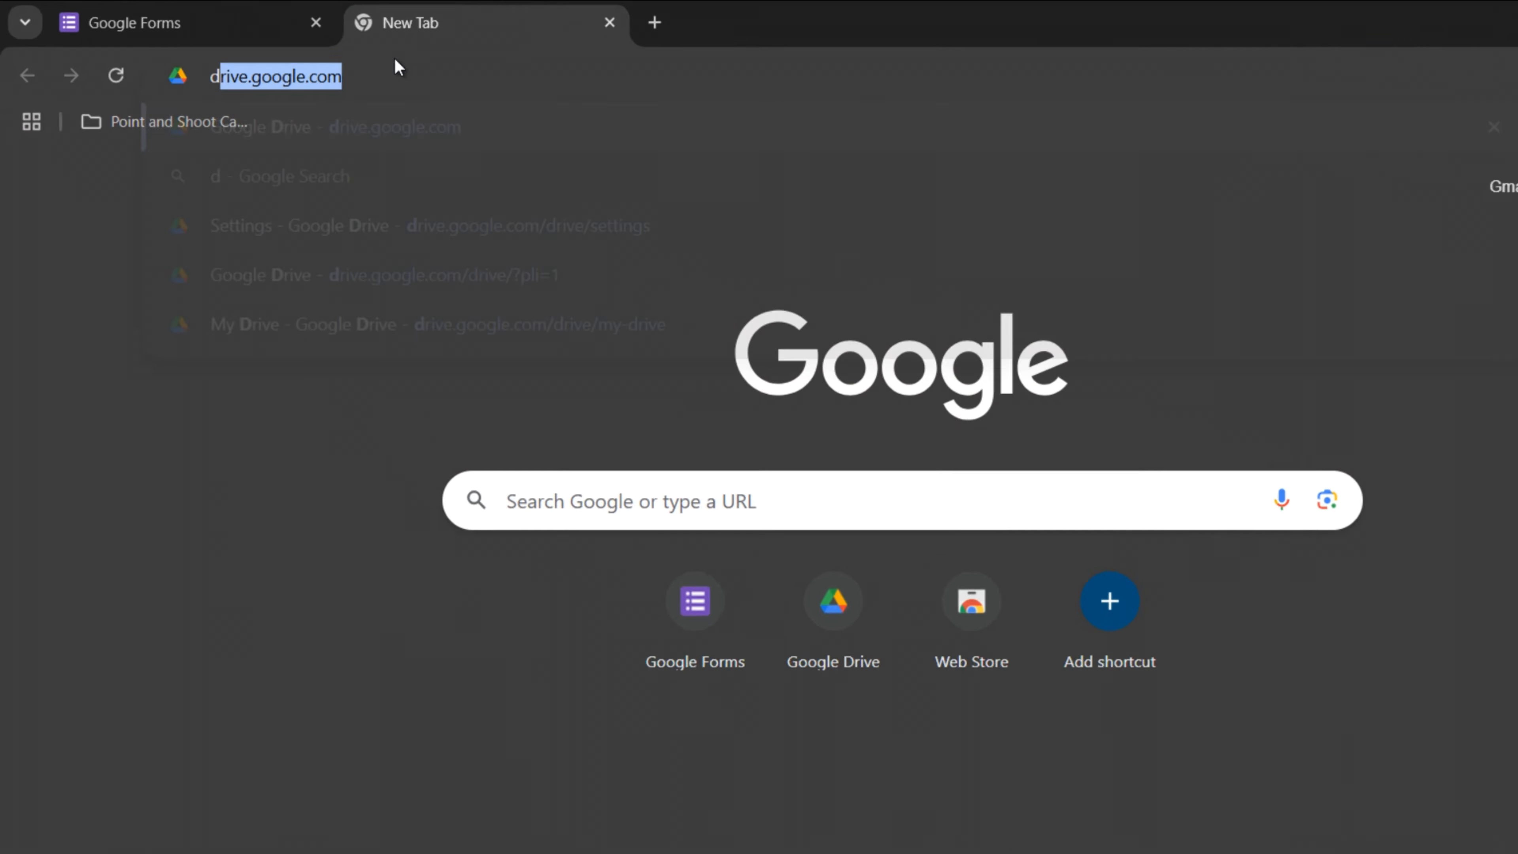
key("Return")
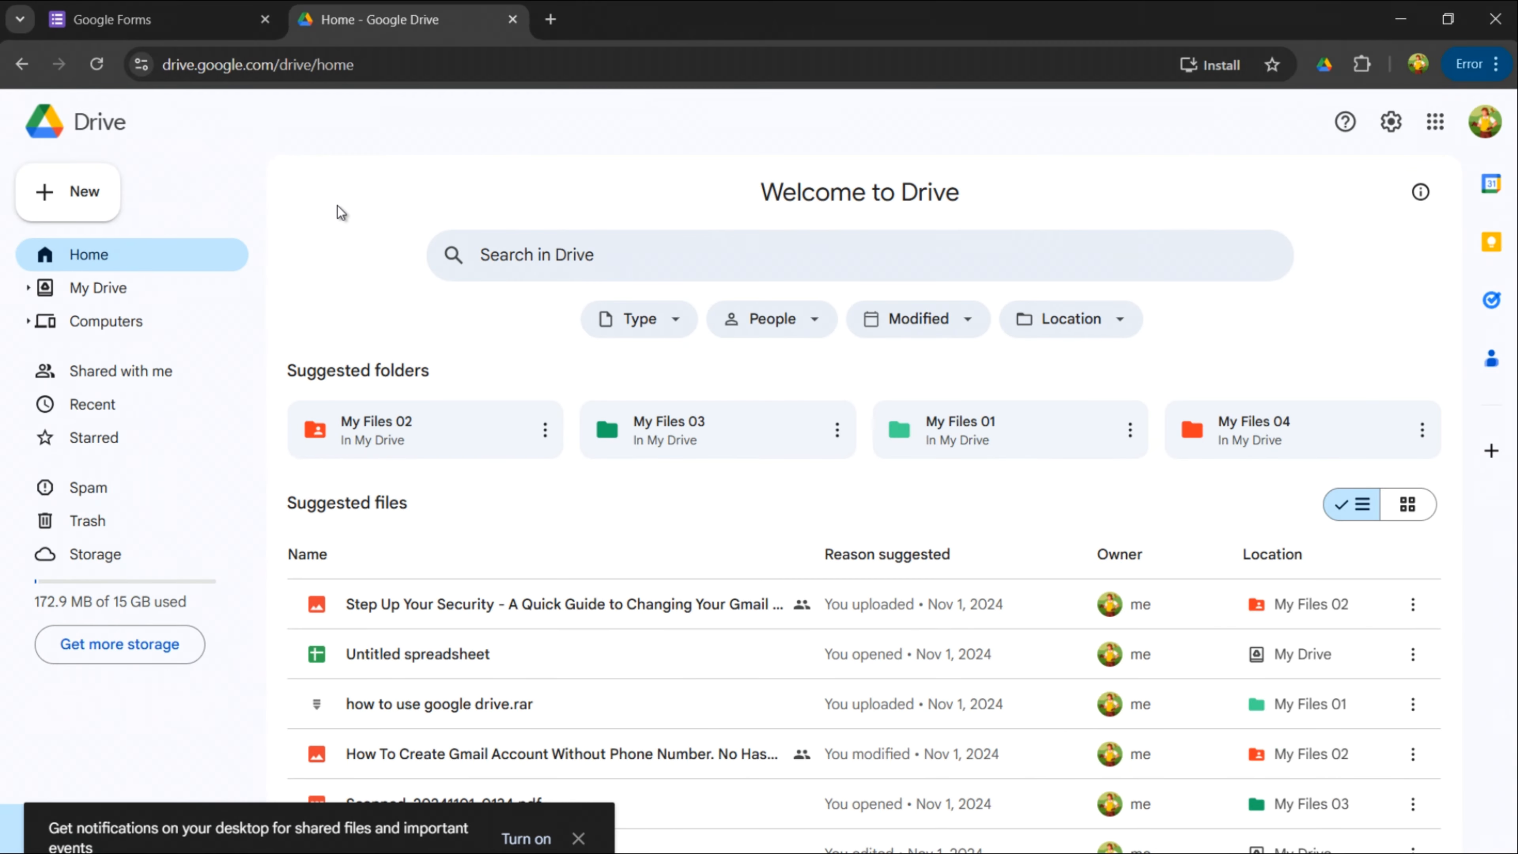
left_click(102, 216)
left_click(124, 610)
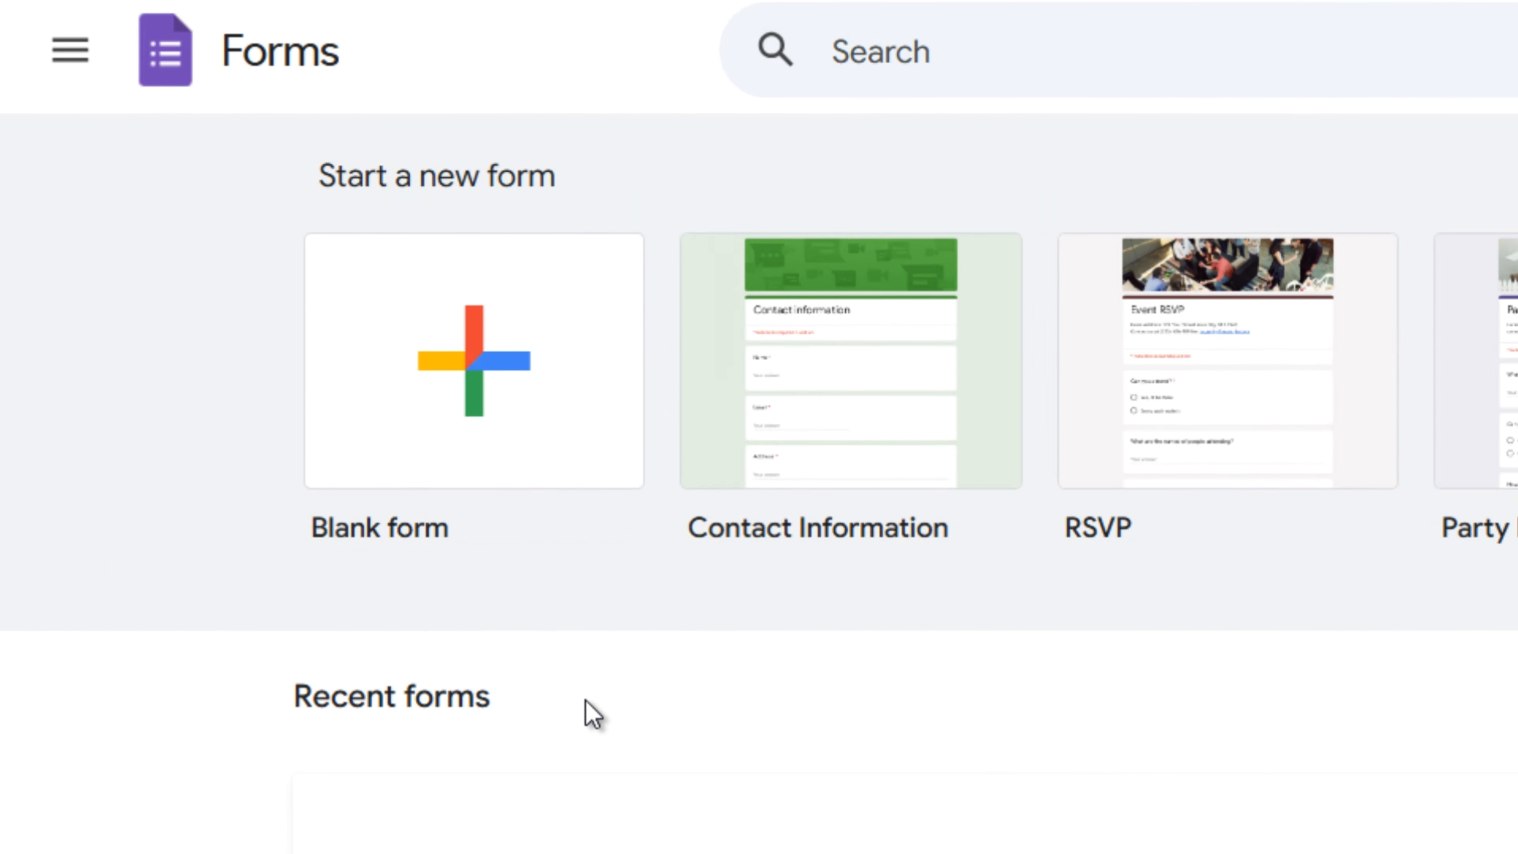
Step: Create a blank form in Google Forms and title it "Customer Satisfaction Survay"
left_click(487, 403)
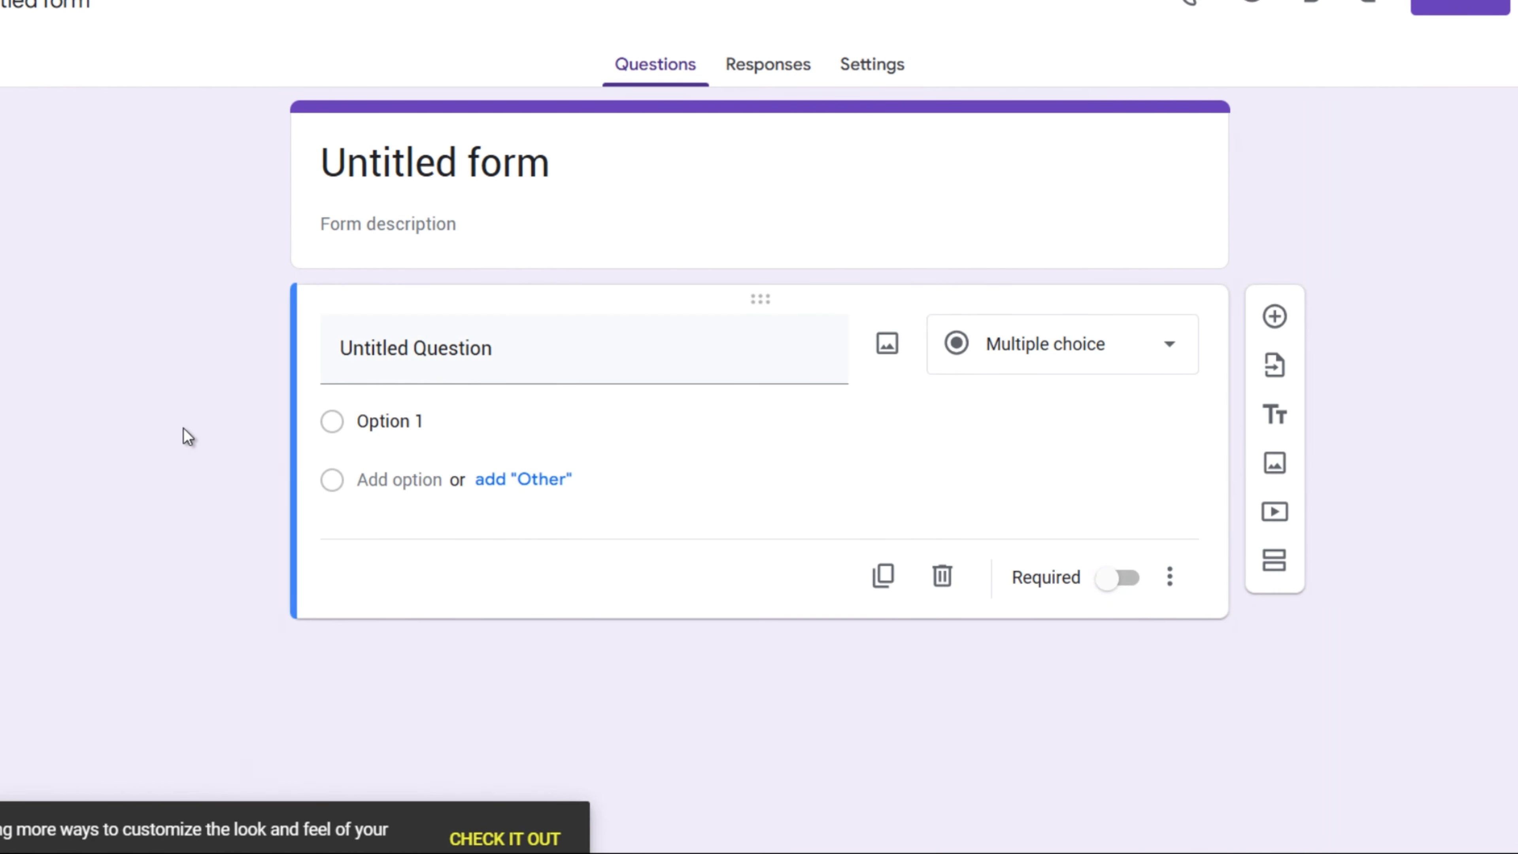
left_click(431, 168)
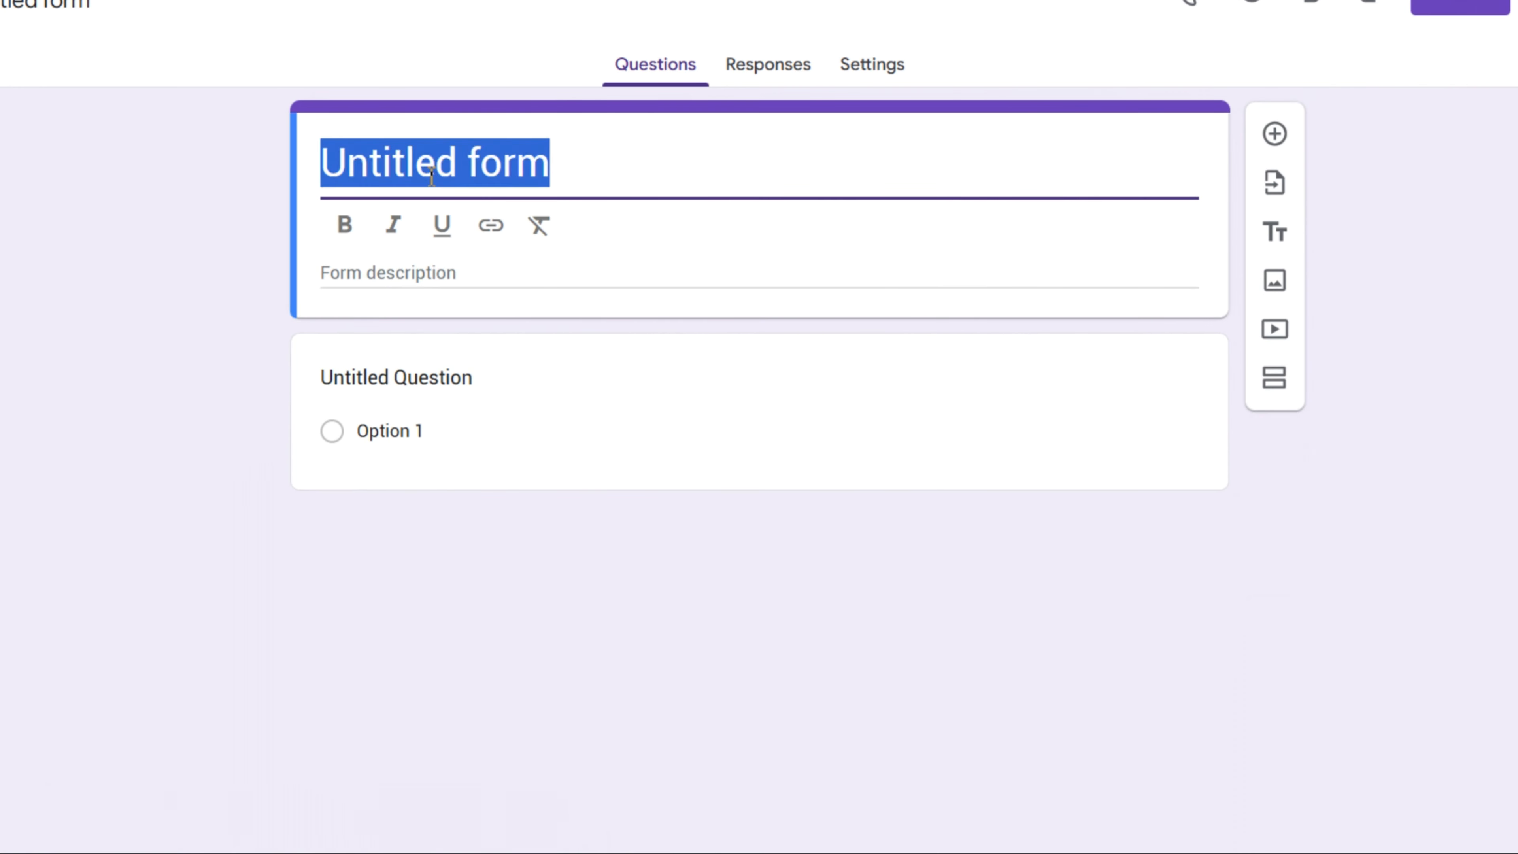
type("Customer Satisf")
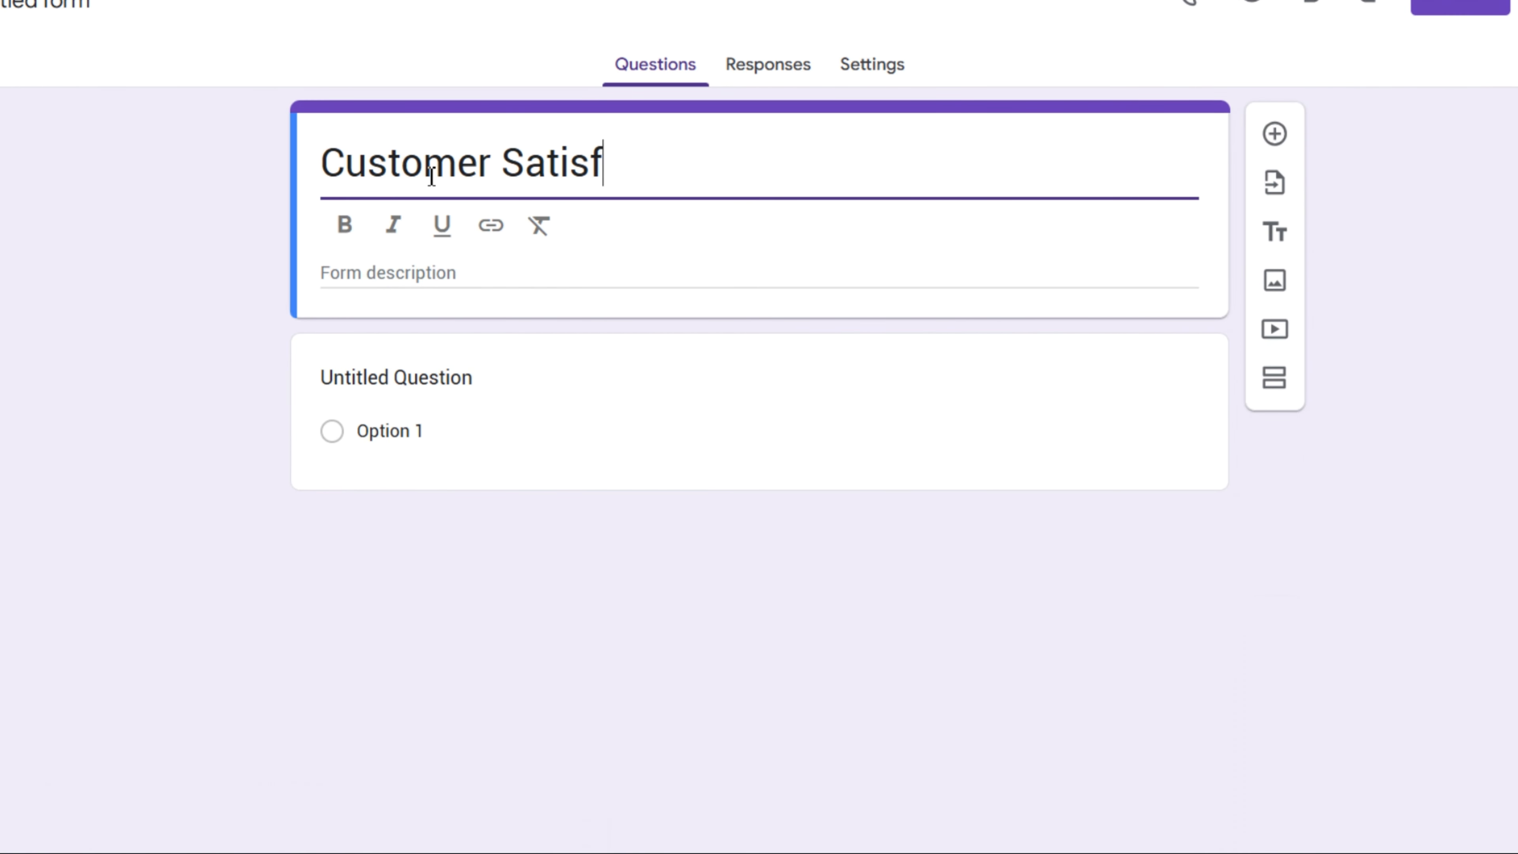
type("action Survay")
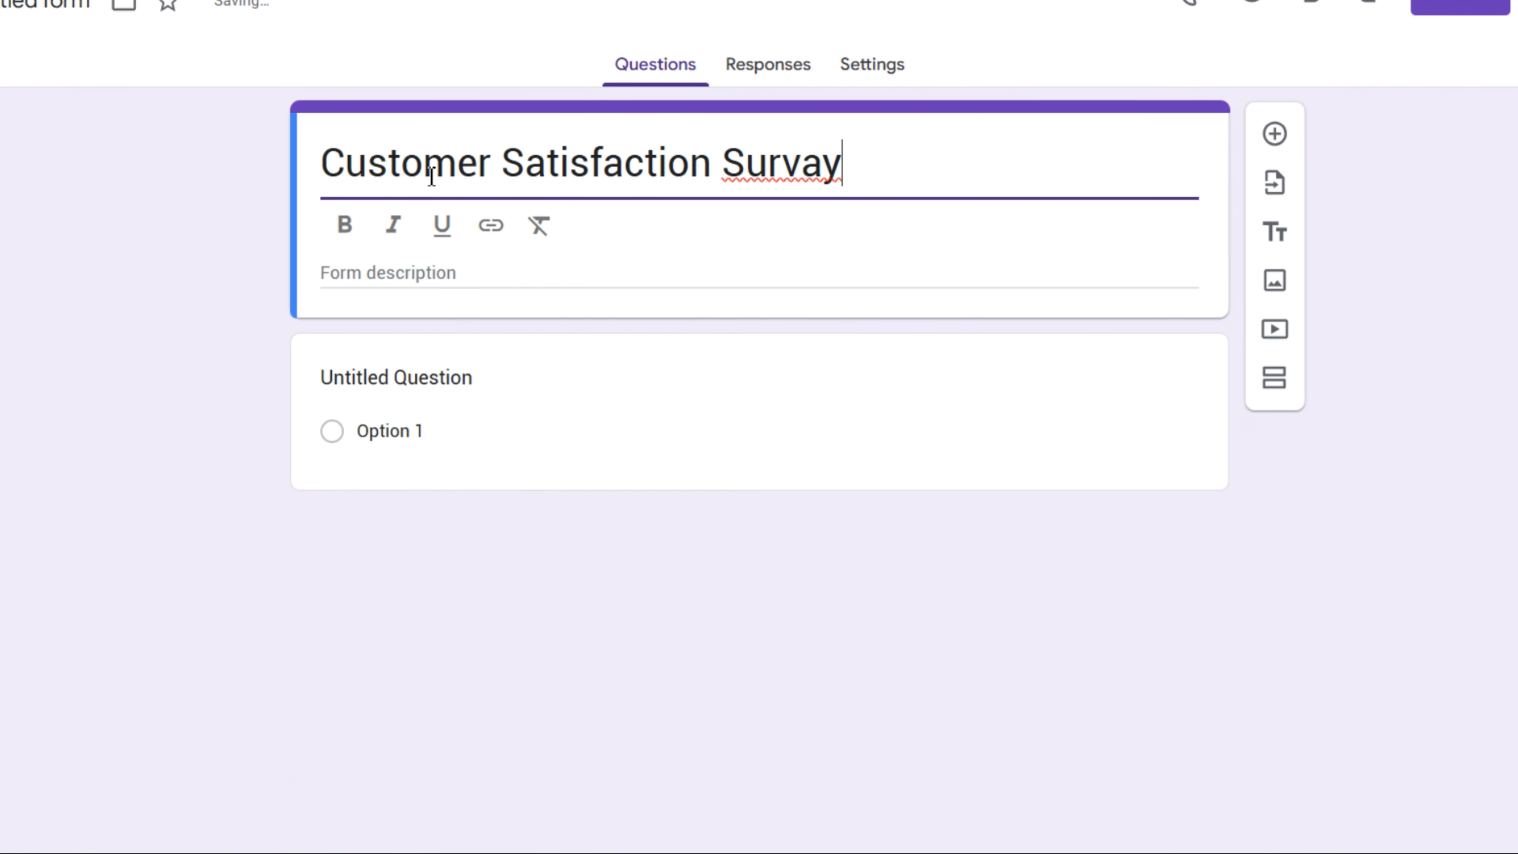
Step: Add the form description that begins "We value your feedback! This survey is designed to help us understand your experience", without a leading space
left_click(478, 271)
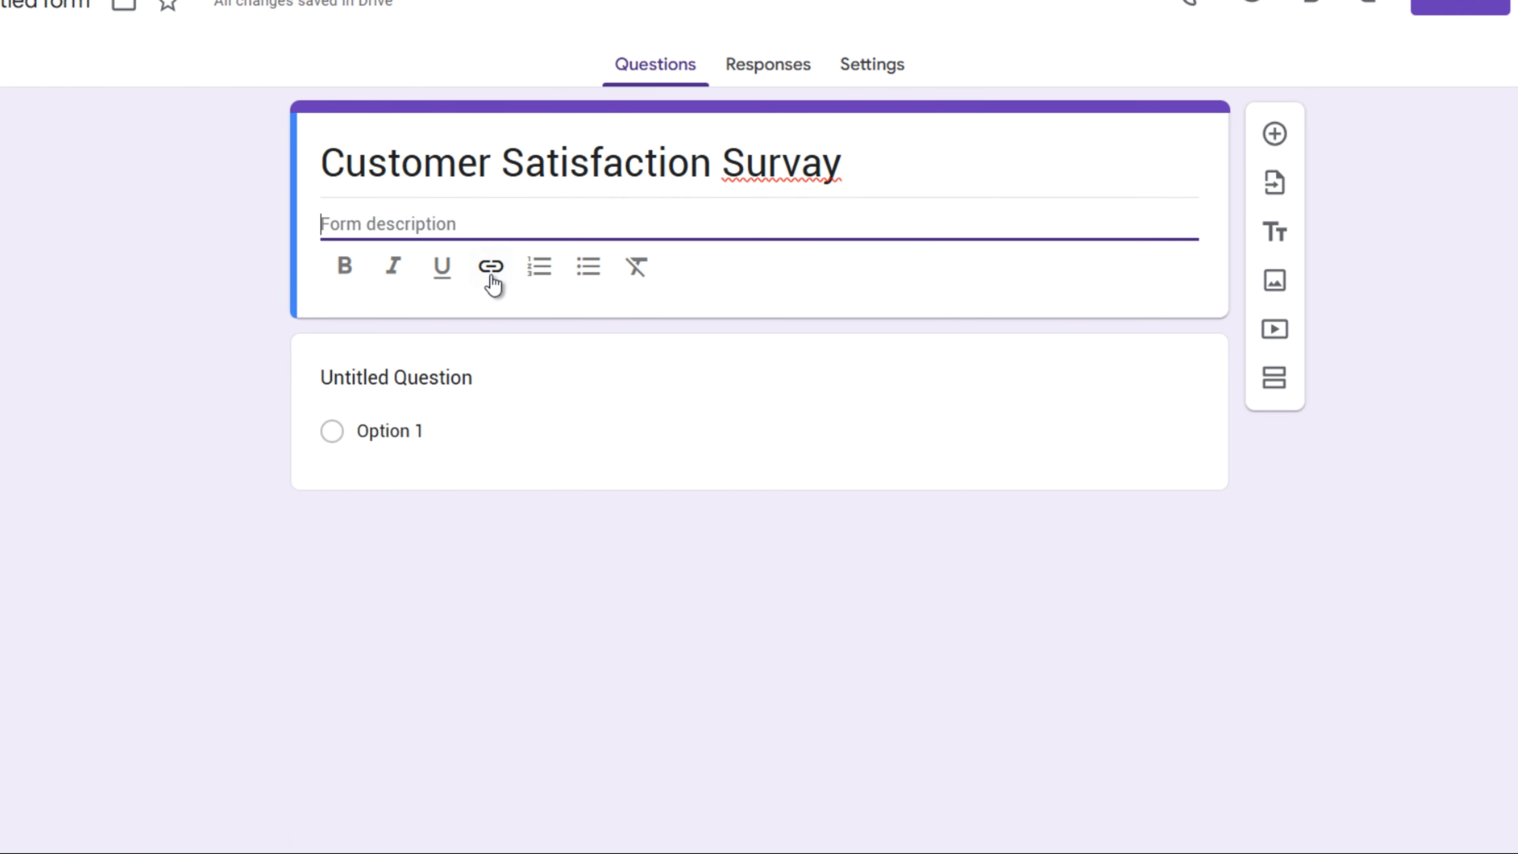
type("We value your feedback! This survey is designed to help us understand your experience with our products and services. Your responses will allow us to improve and provide you with an even better experience in the future. Please take a few minutes to answer these questions honestly. All responses are confidential and will be used solely for the purpose of enhancing our customer service.")
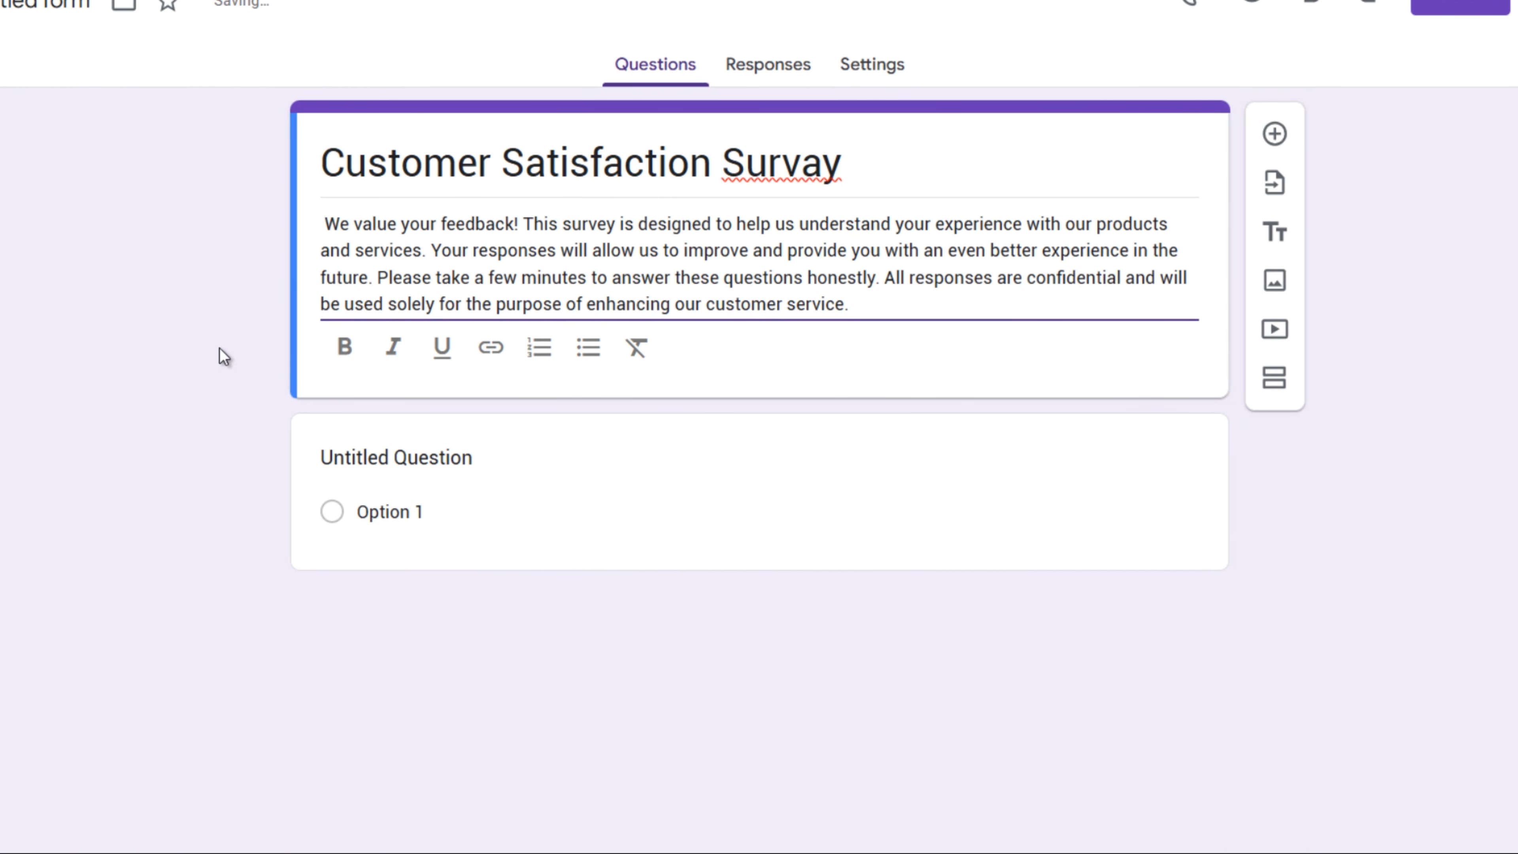
key("BackSpace")
left_click(220, 352)
Step: Correct the misspelled last word of the form title to "Survey"
left_click(704, 316)
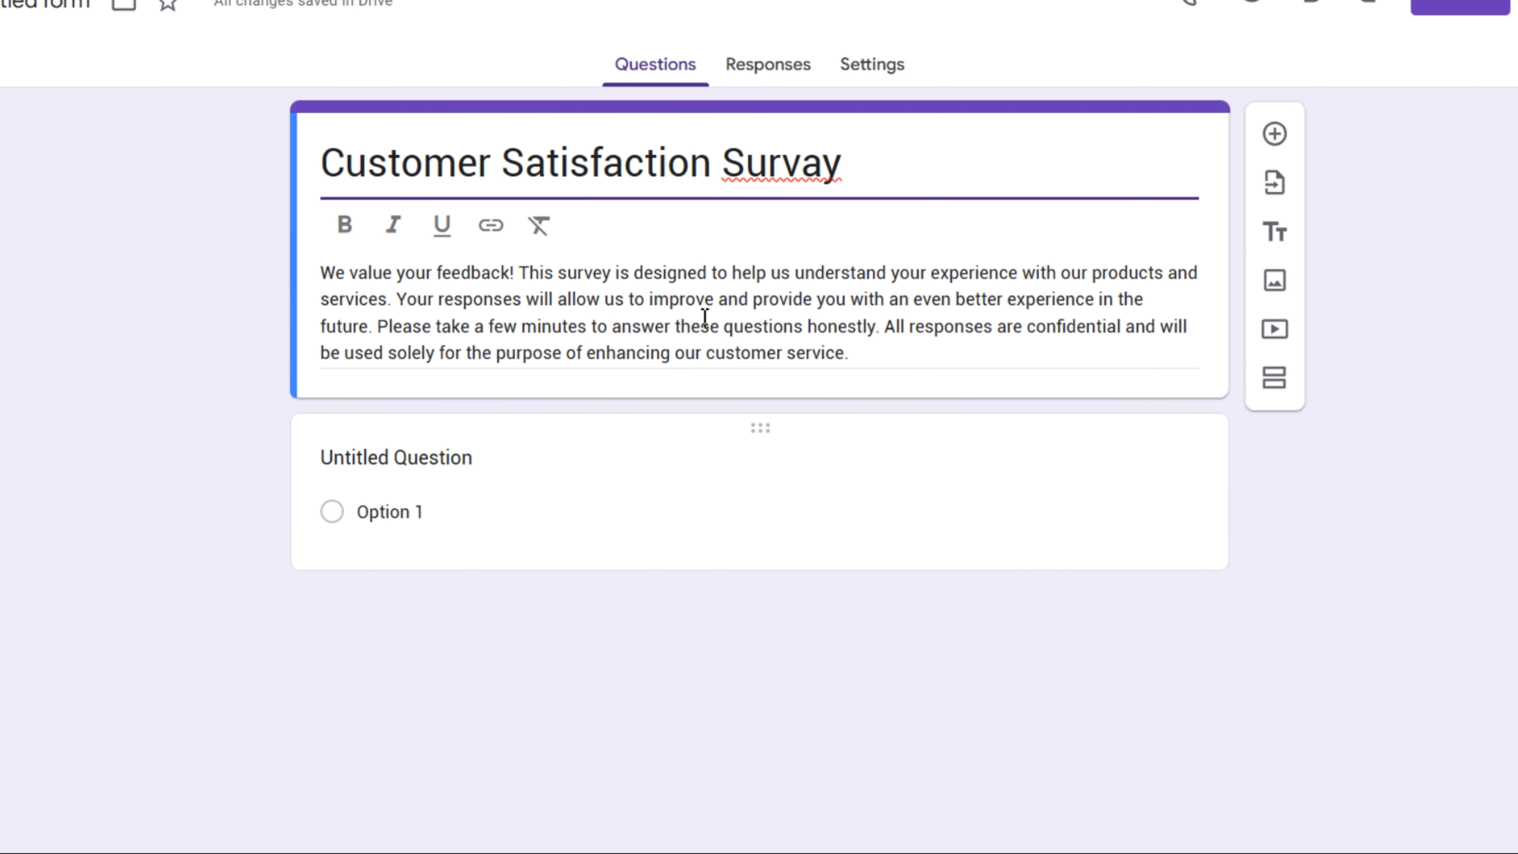
right_click(767, 181)
left_click(833, 236)
Step: Enter "How satisfied are you with our product/service?" as the first question and set its type to Multiple choice
left_click(848, 478)
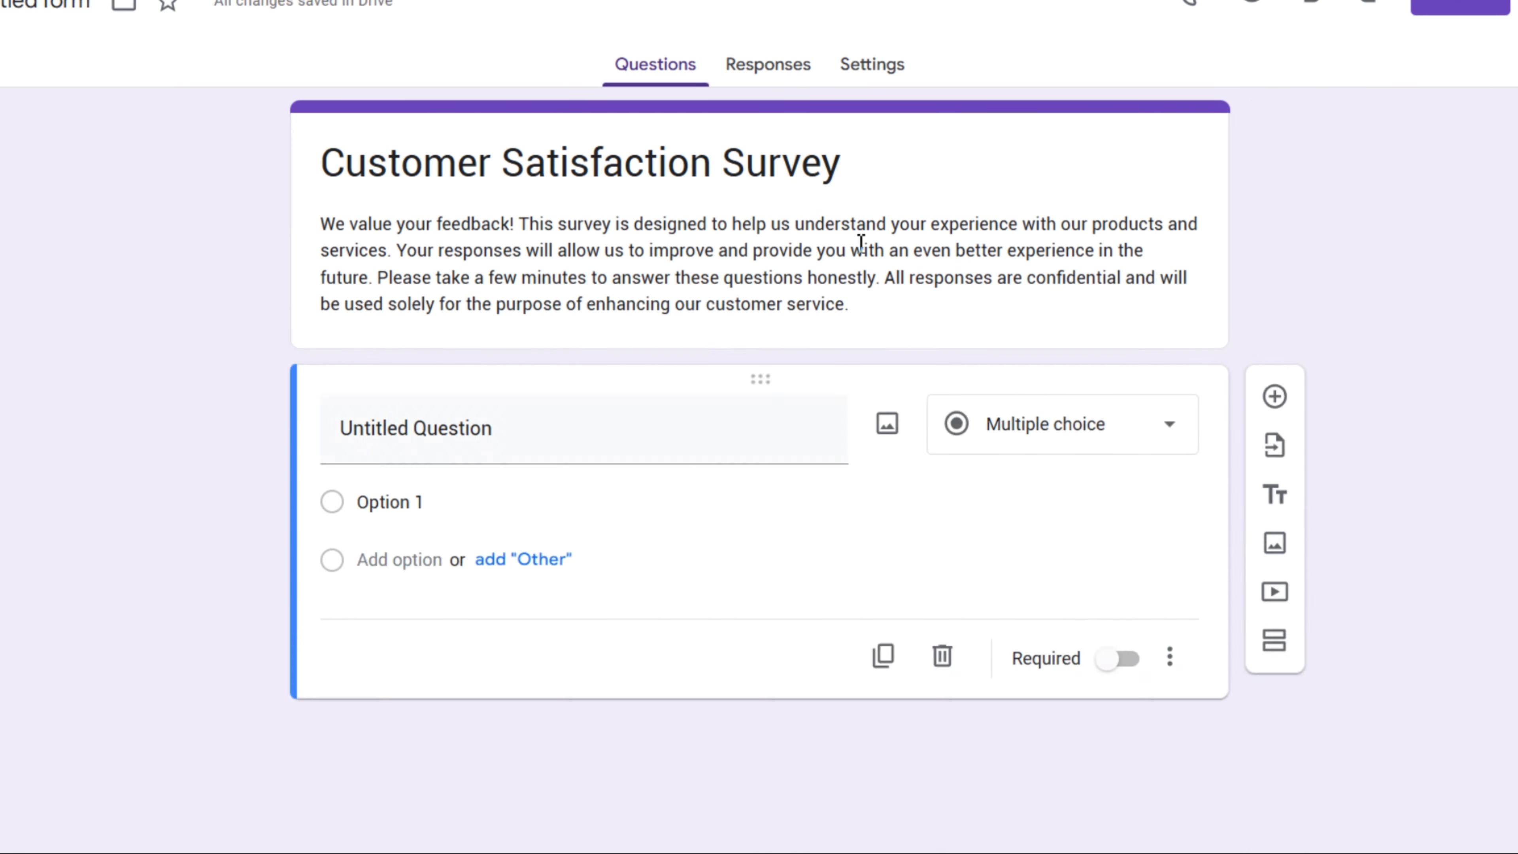
left_click(386, 430)
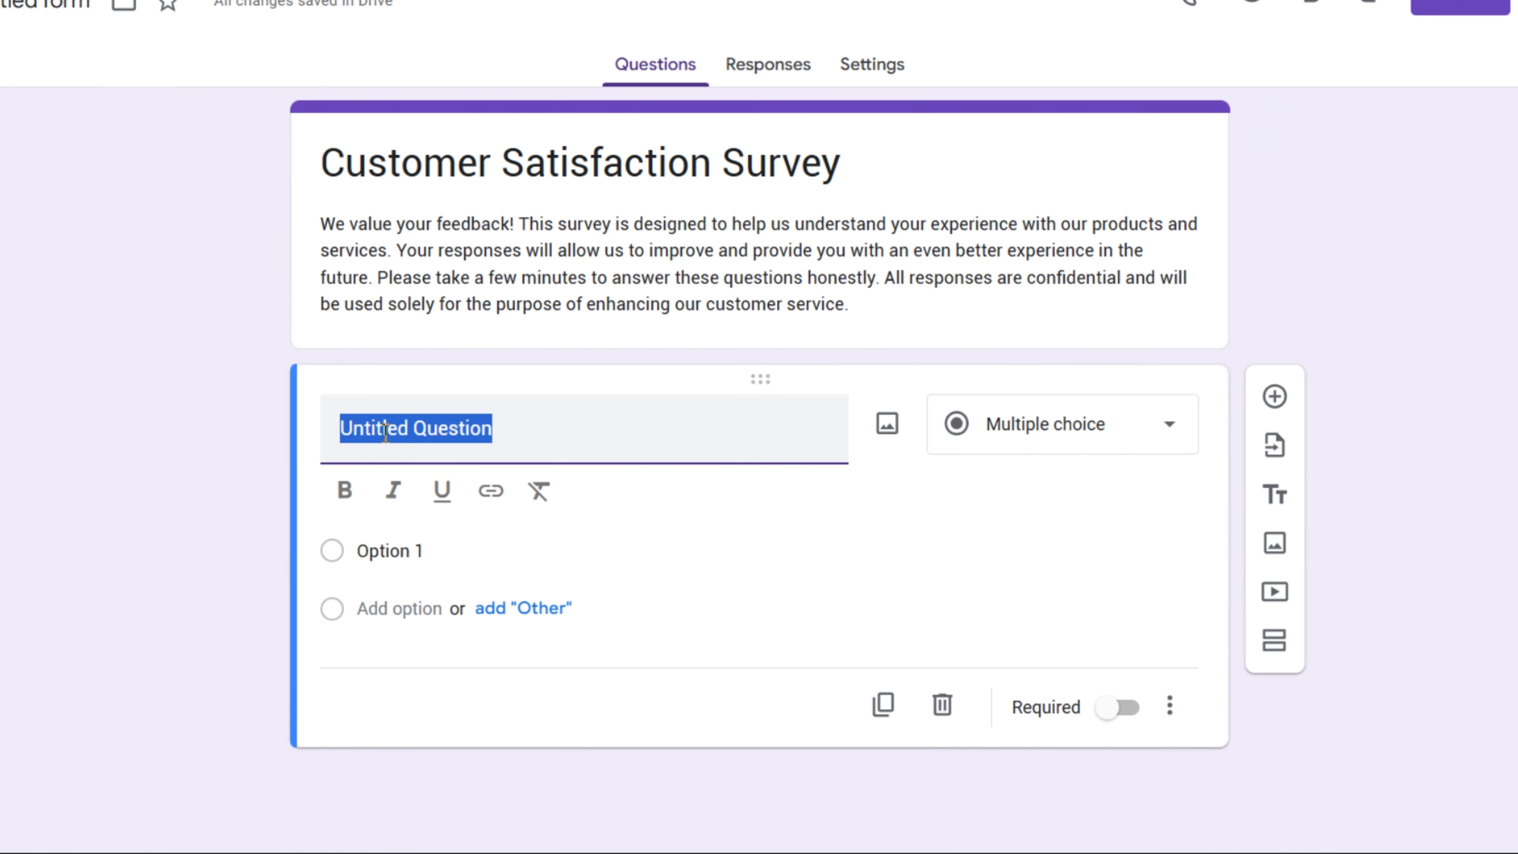
type("How satisfied are you with our product/service?")
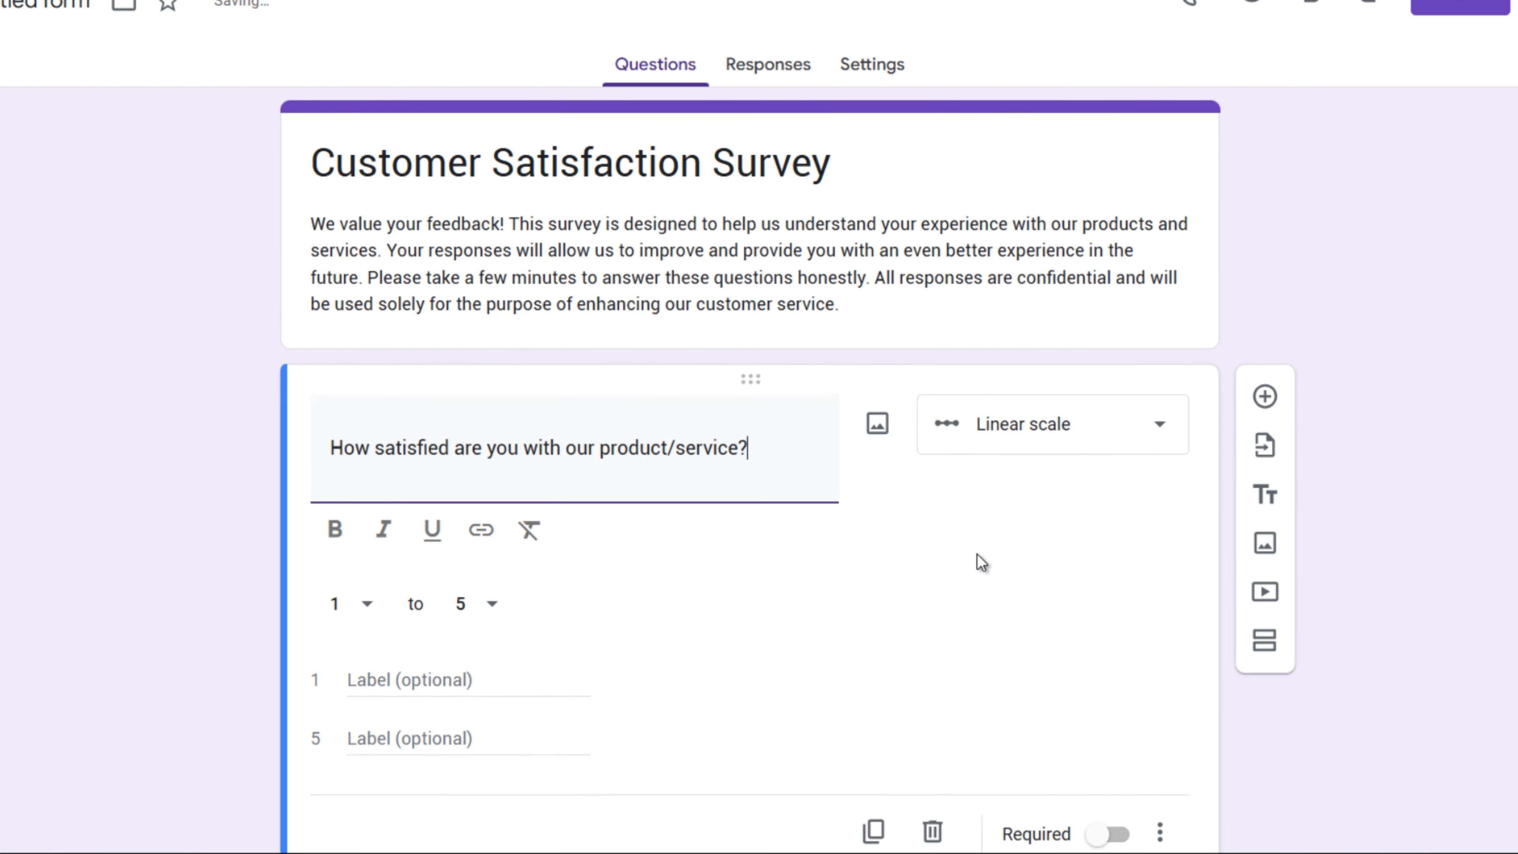
left_click(1158, 429)
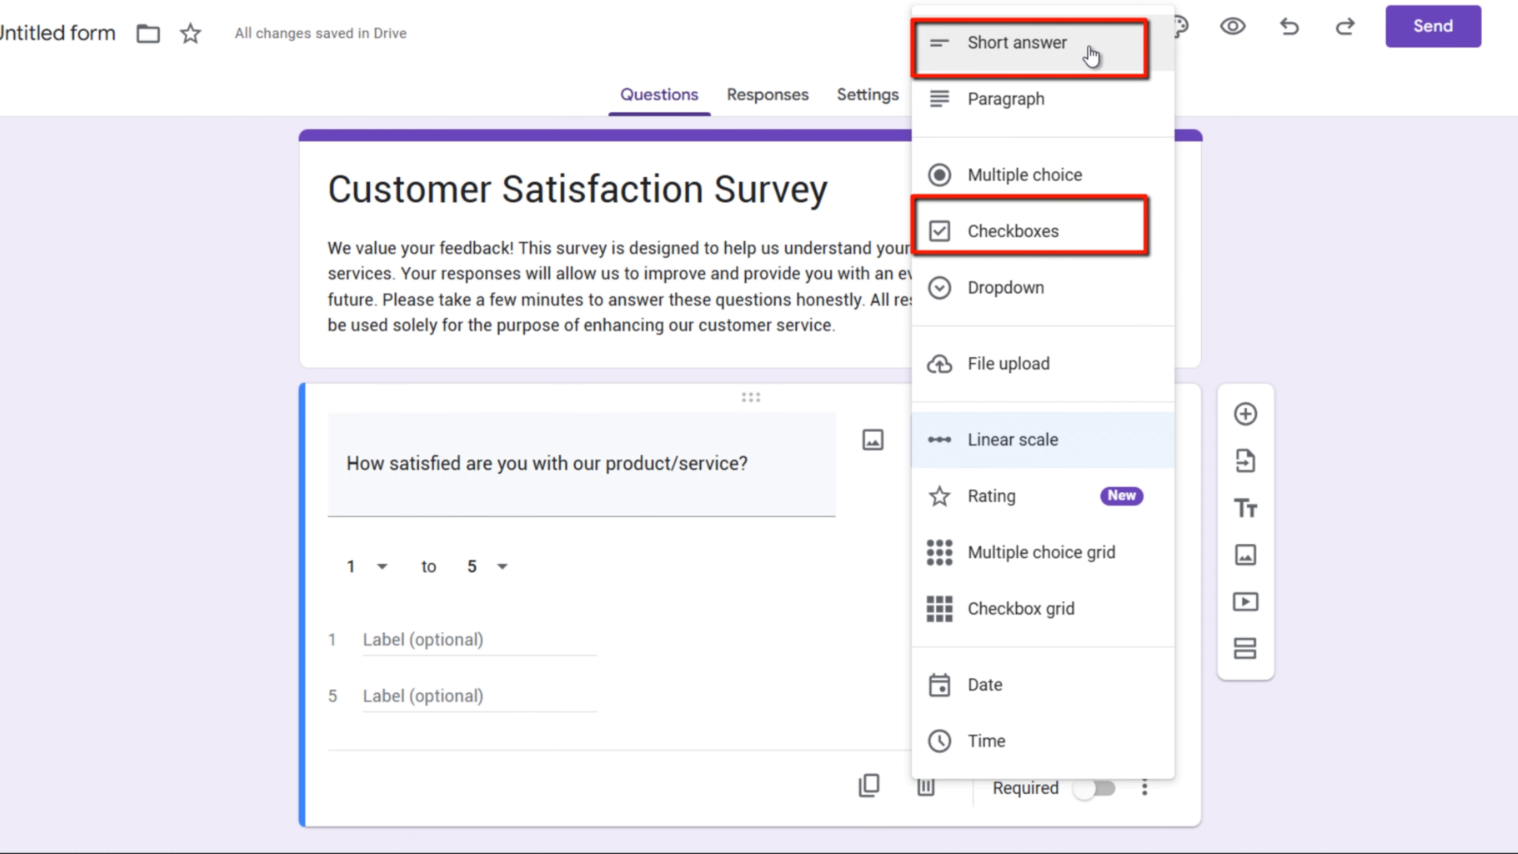
key("Escape")
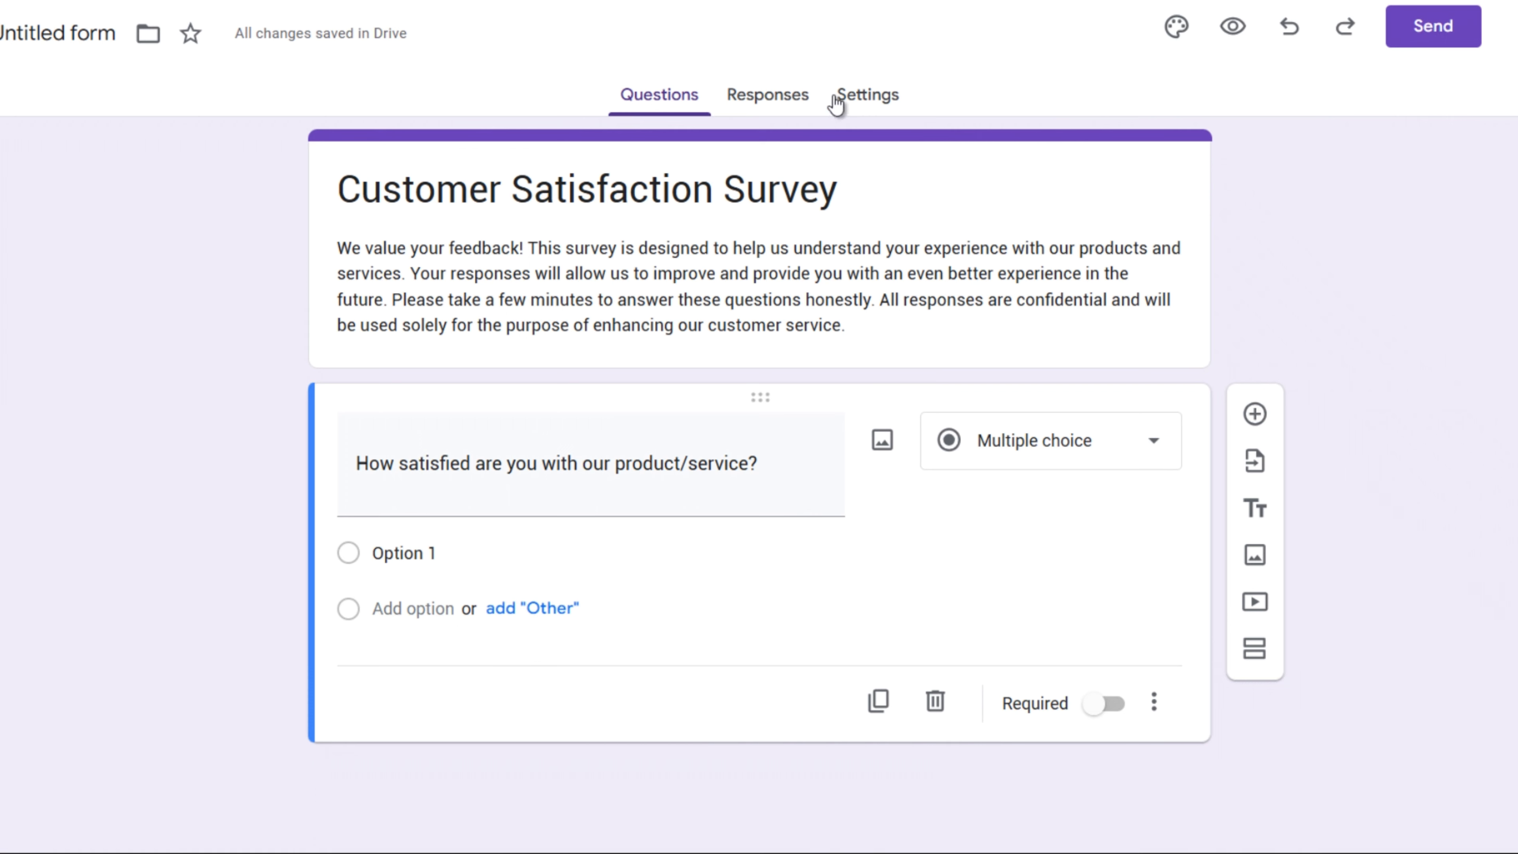
Step: Turn on "Make this a quiz" in the form's settings and review the grade release and respondent options
left_click(840, 98)
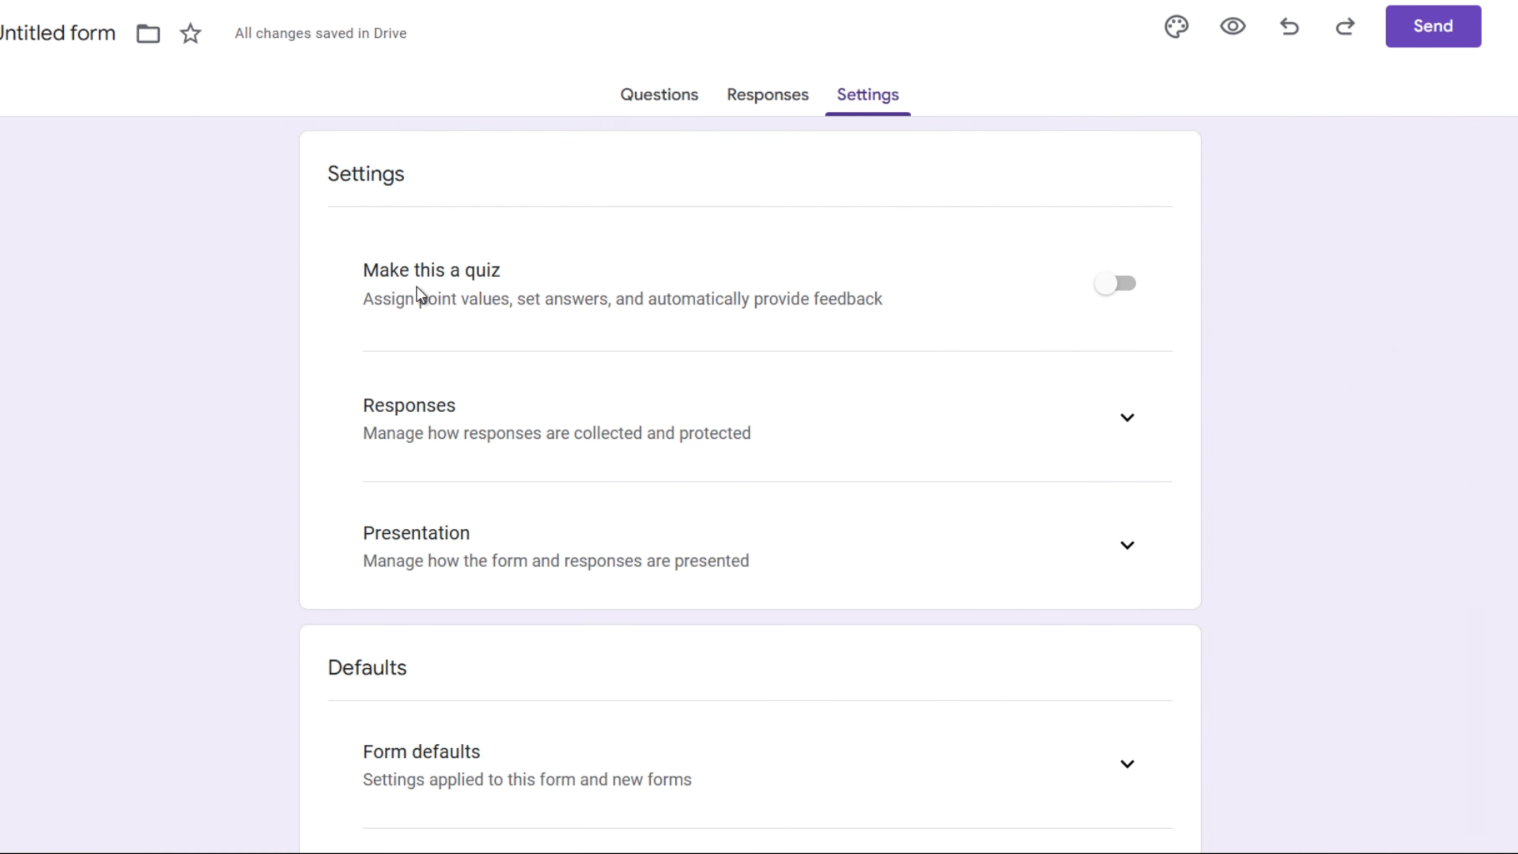
left_click(1117, 292)
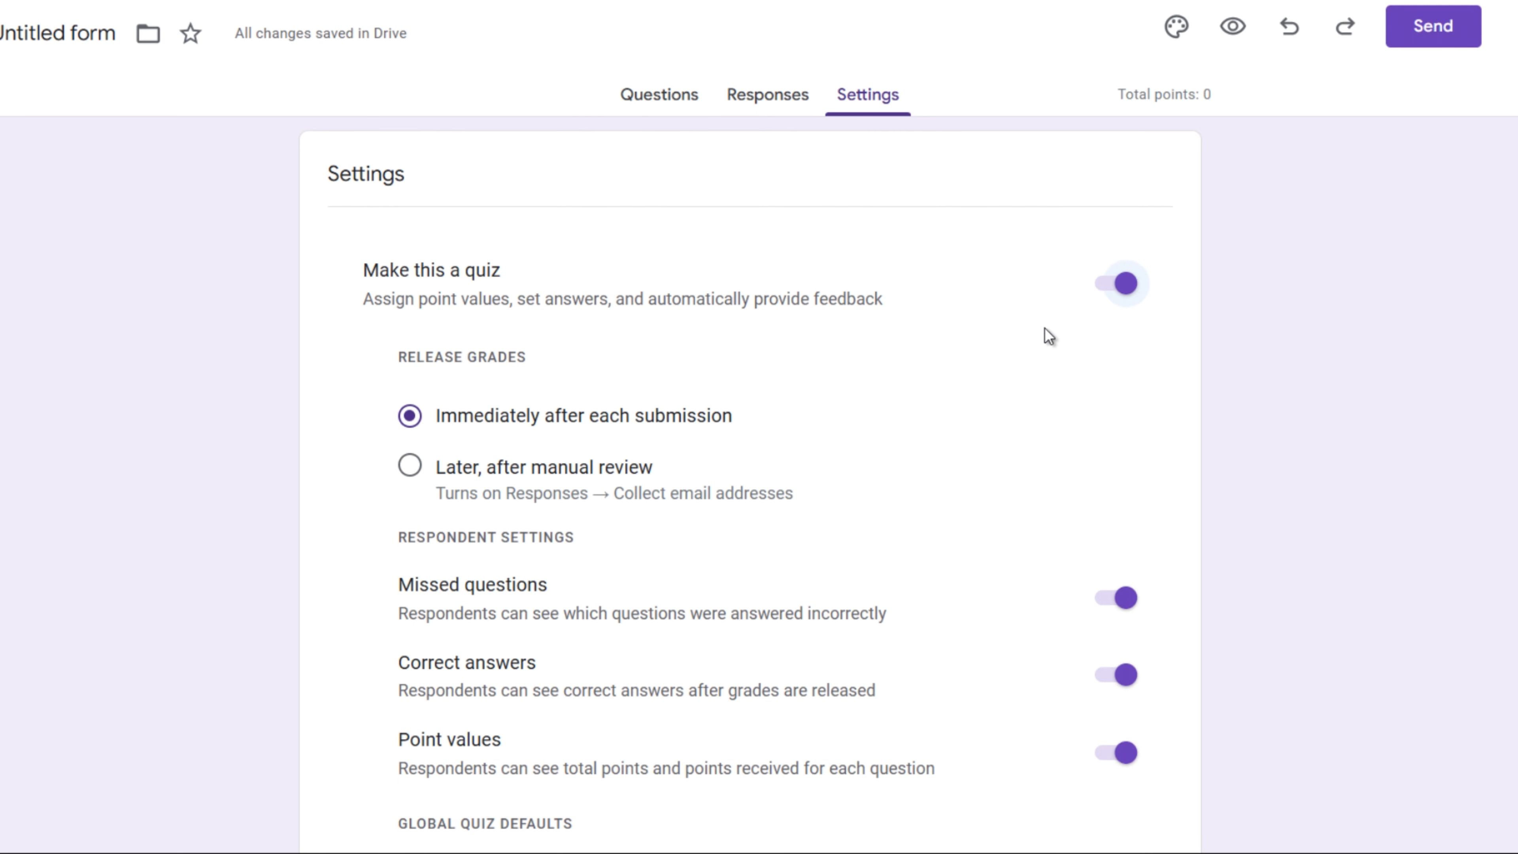
scroll(990, 517, "down", 4)
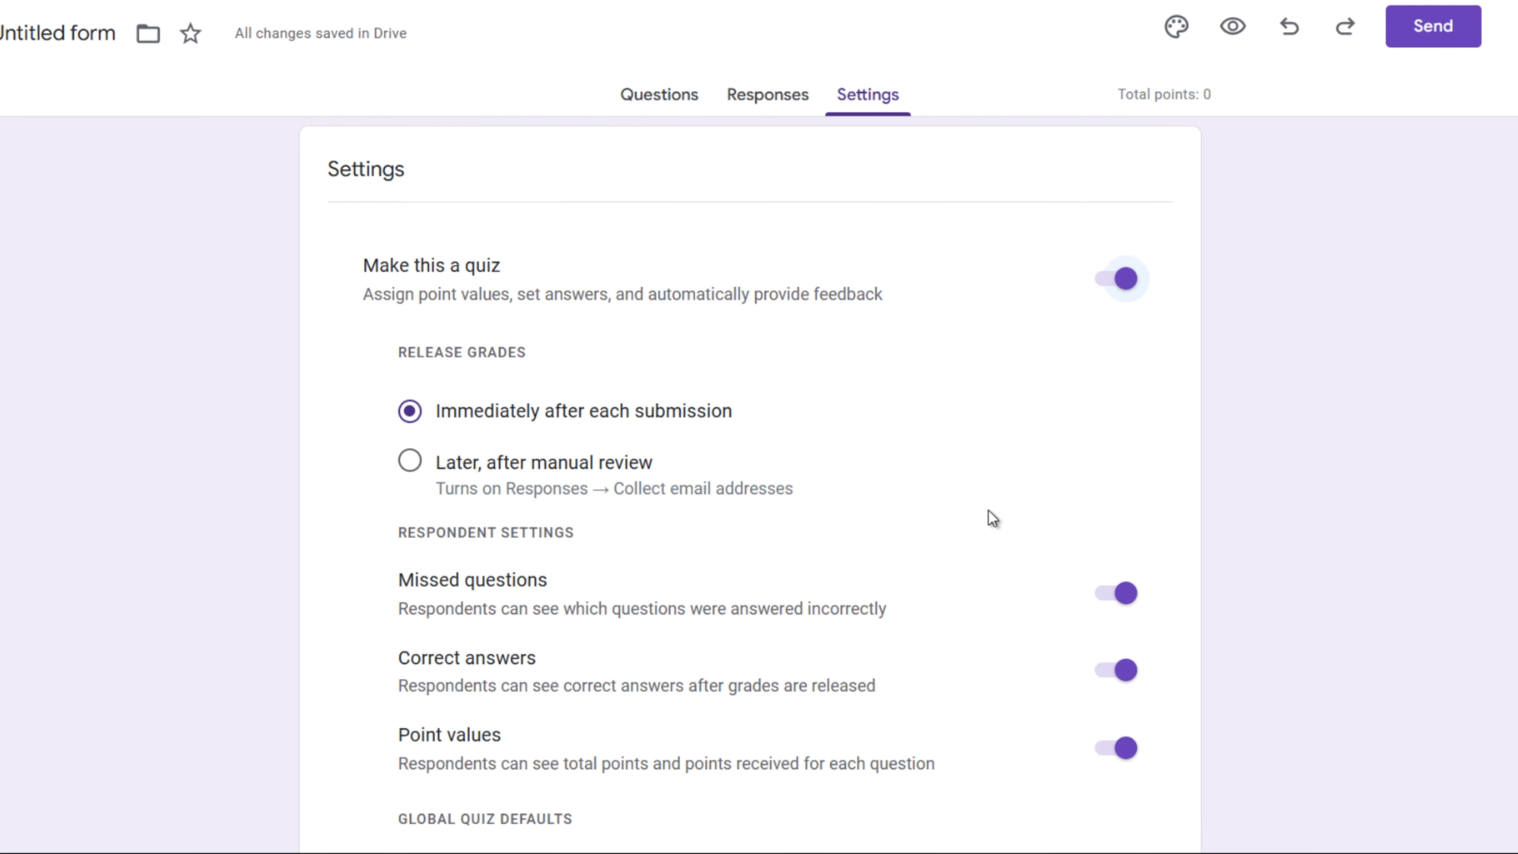
scroll(992, 518, "down", 4)
scroll(992, 517, "up", 8)
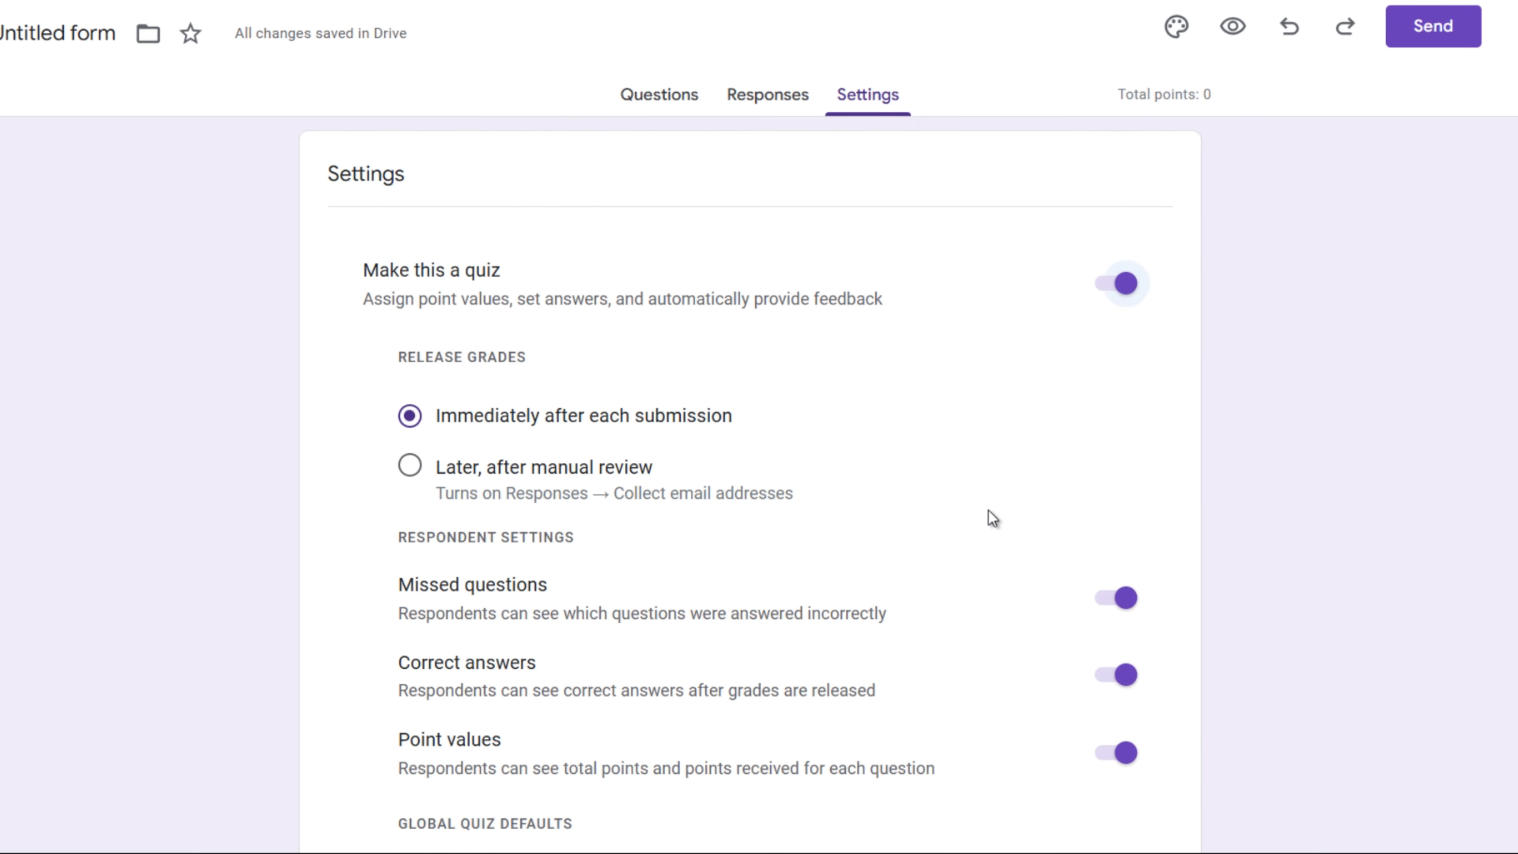
Step: Give the satisfaction question the options Very Satisfied, Satisfied, Neutral, Dissatisfied and Very Dissatisfied, and assign it 2 points
left_click(654, 95)
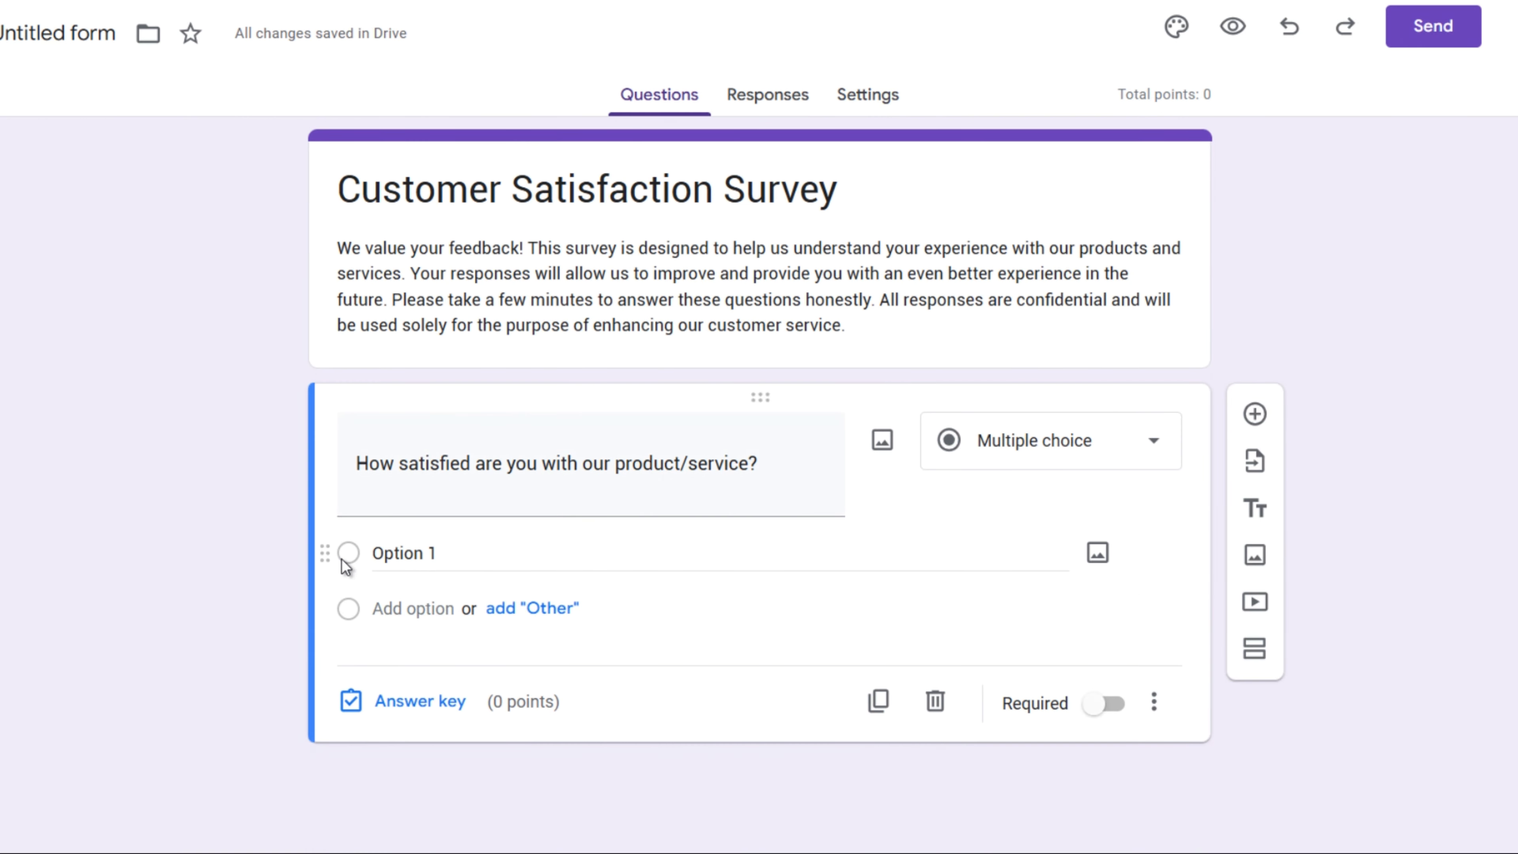
left_click(465, 562)
type("Very Satisfied")
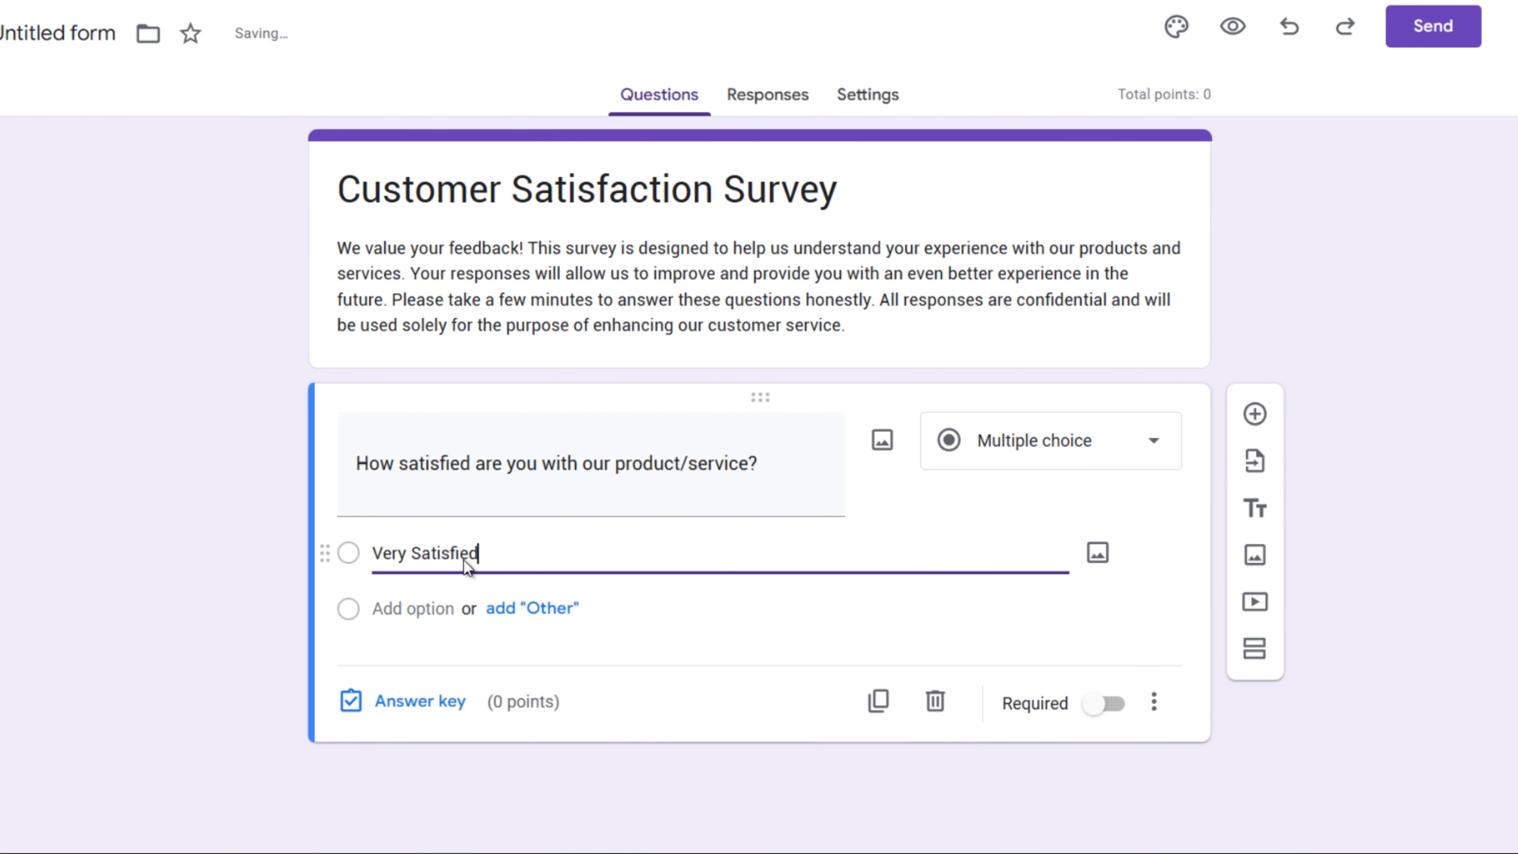
left_click(383, 609)
type("Satisfied")
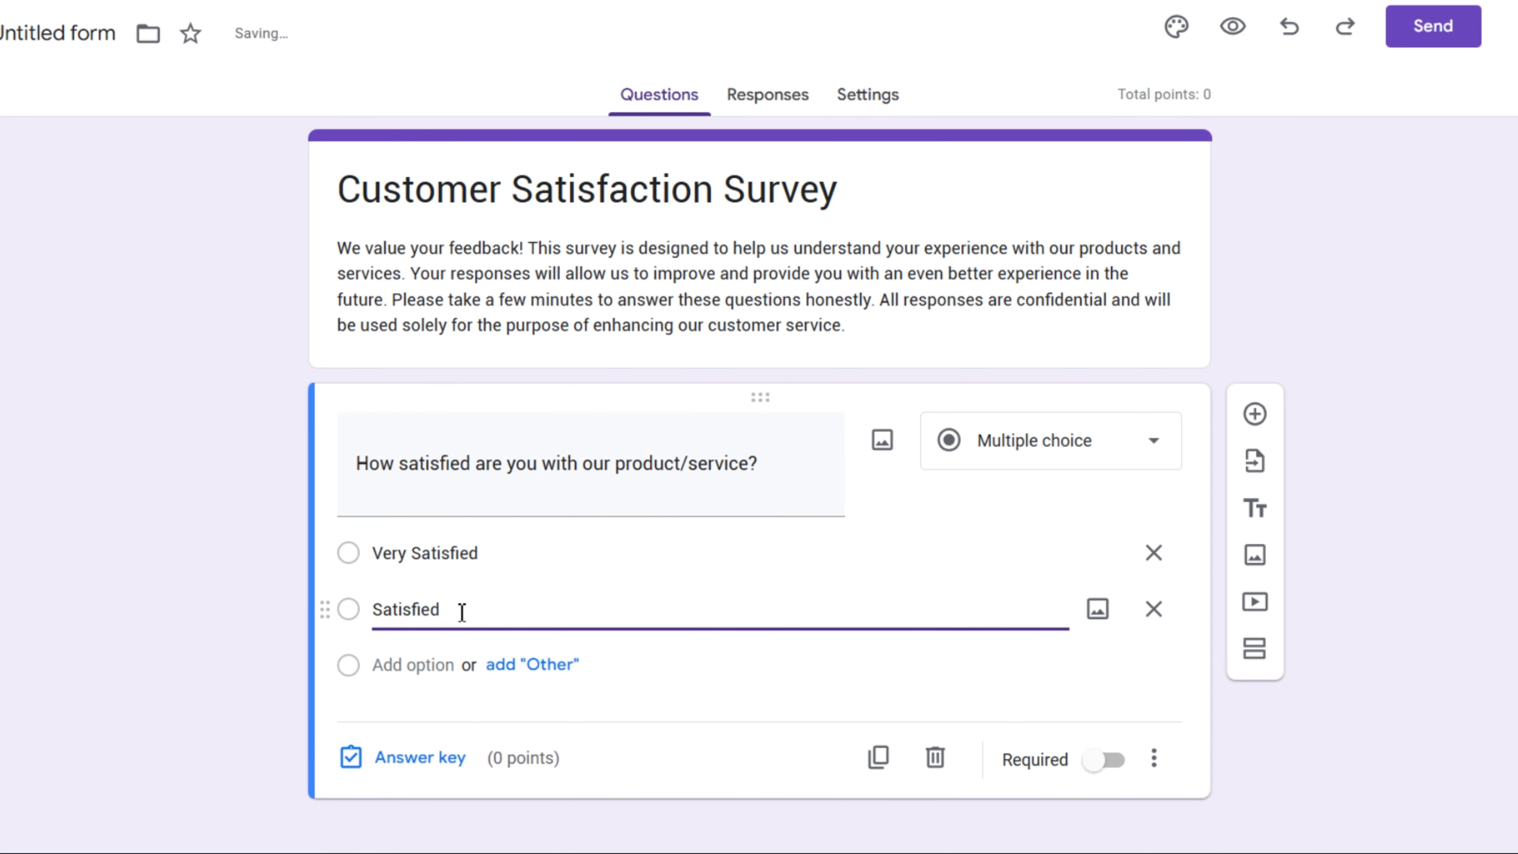
left_click(395, 664)
type("Neutral")
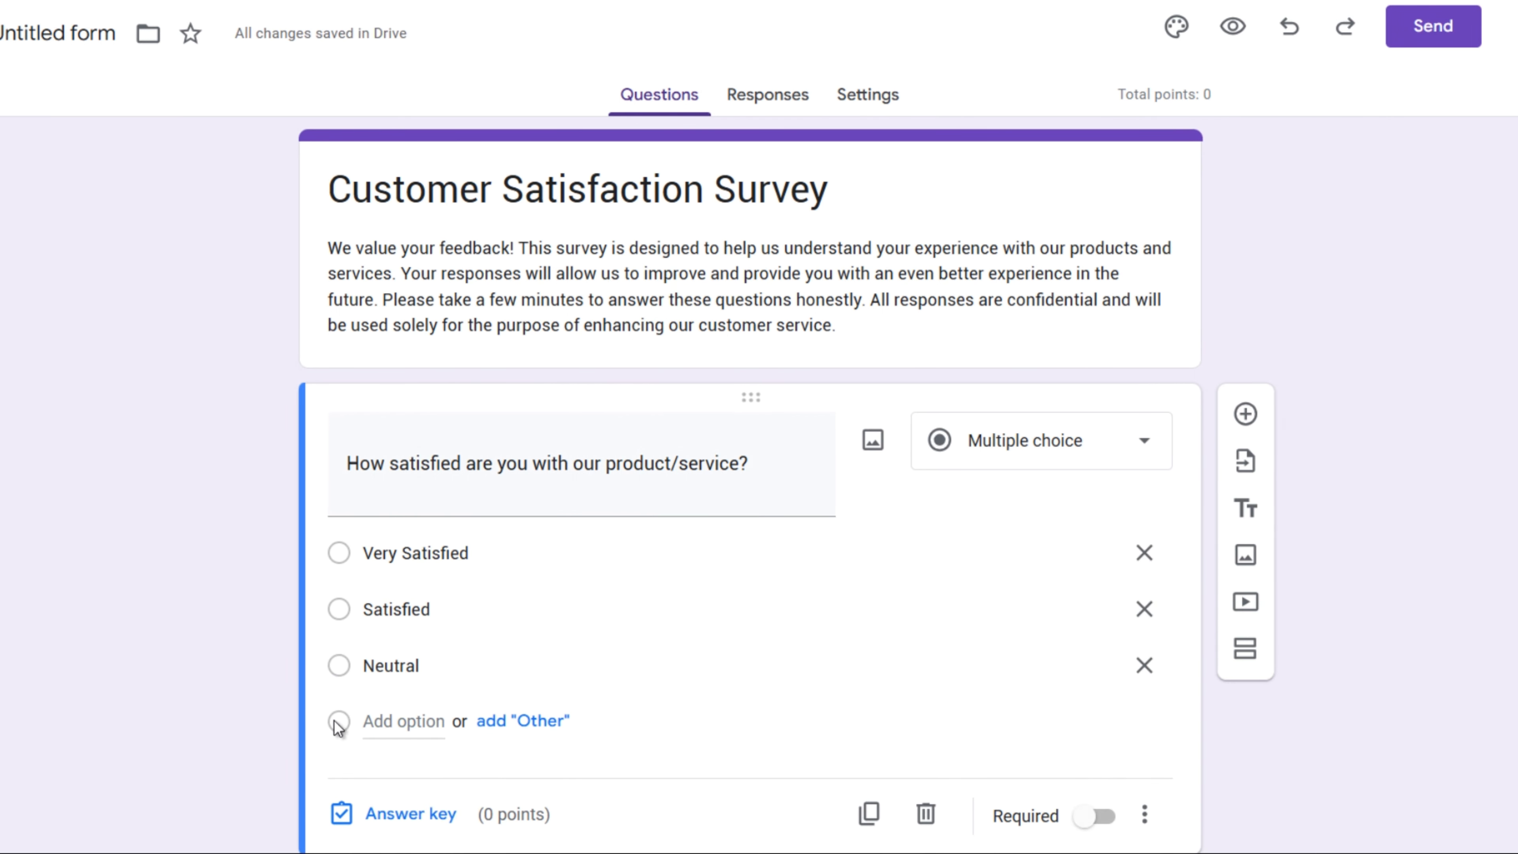
left_click(406, 722)
type("Dissatisfied")
scroll(395, 718, "down", 2)
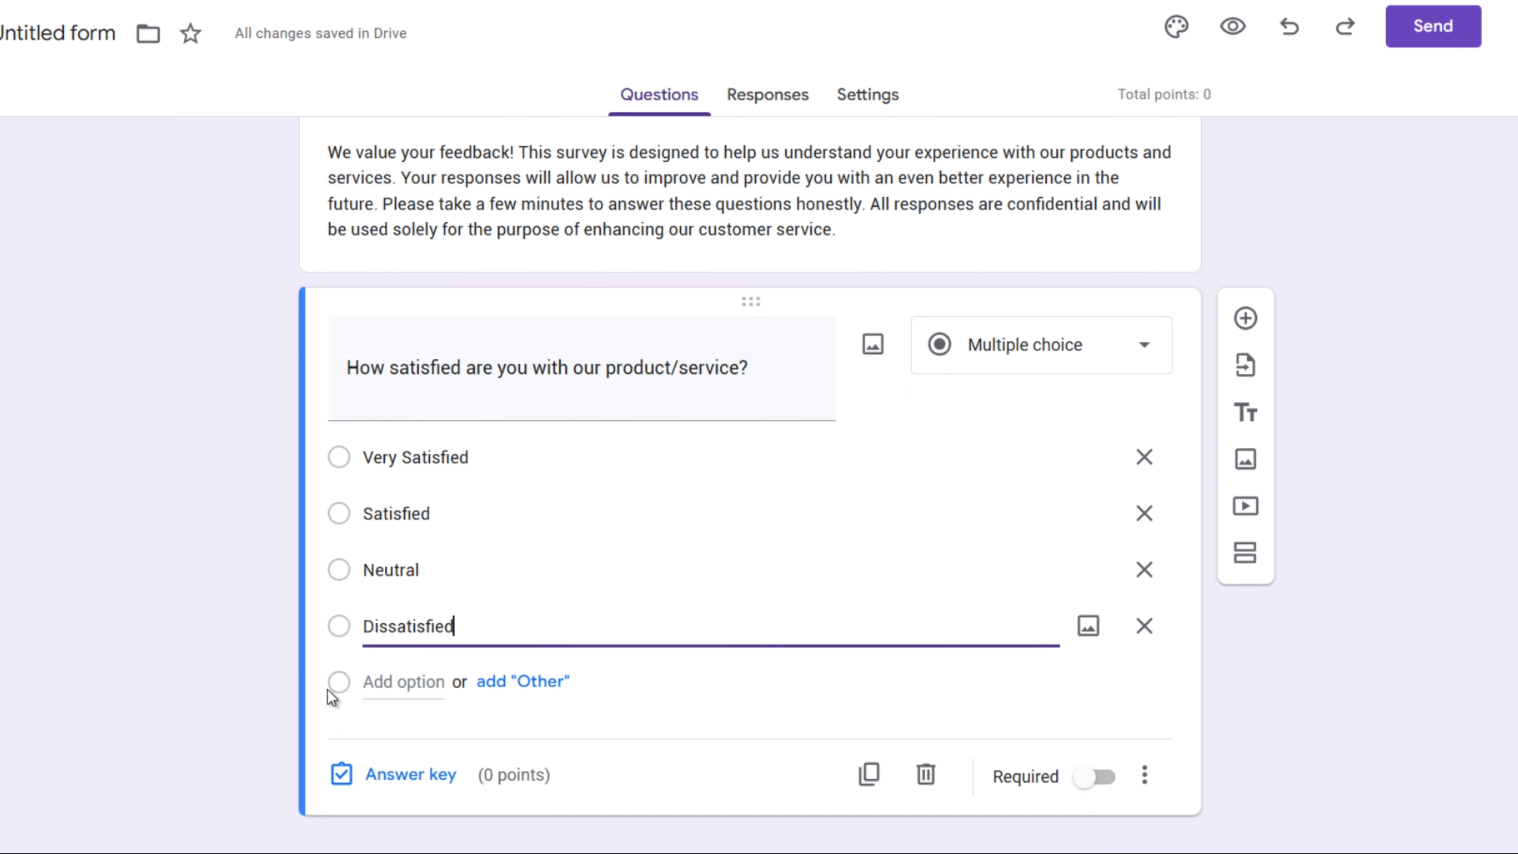
left_click(403, 684)
type("Very Dissatisfied")
scroll(867, 481, "down", 1)
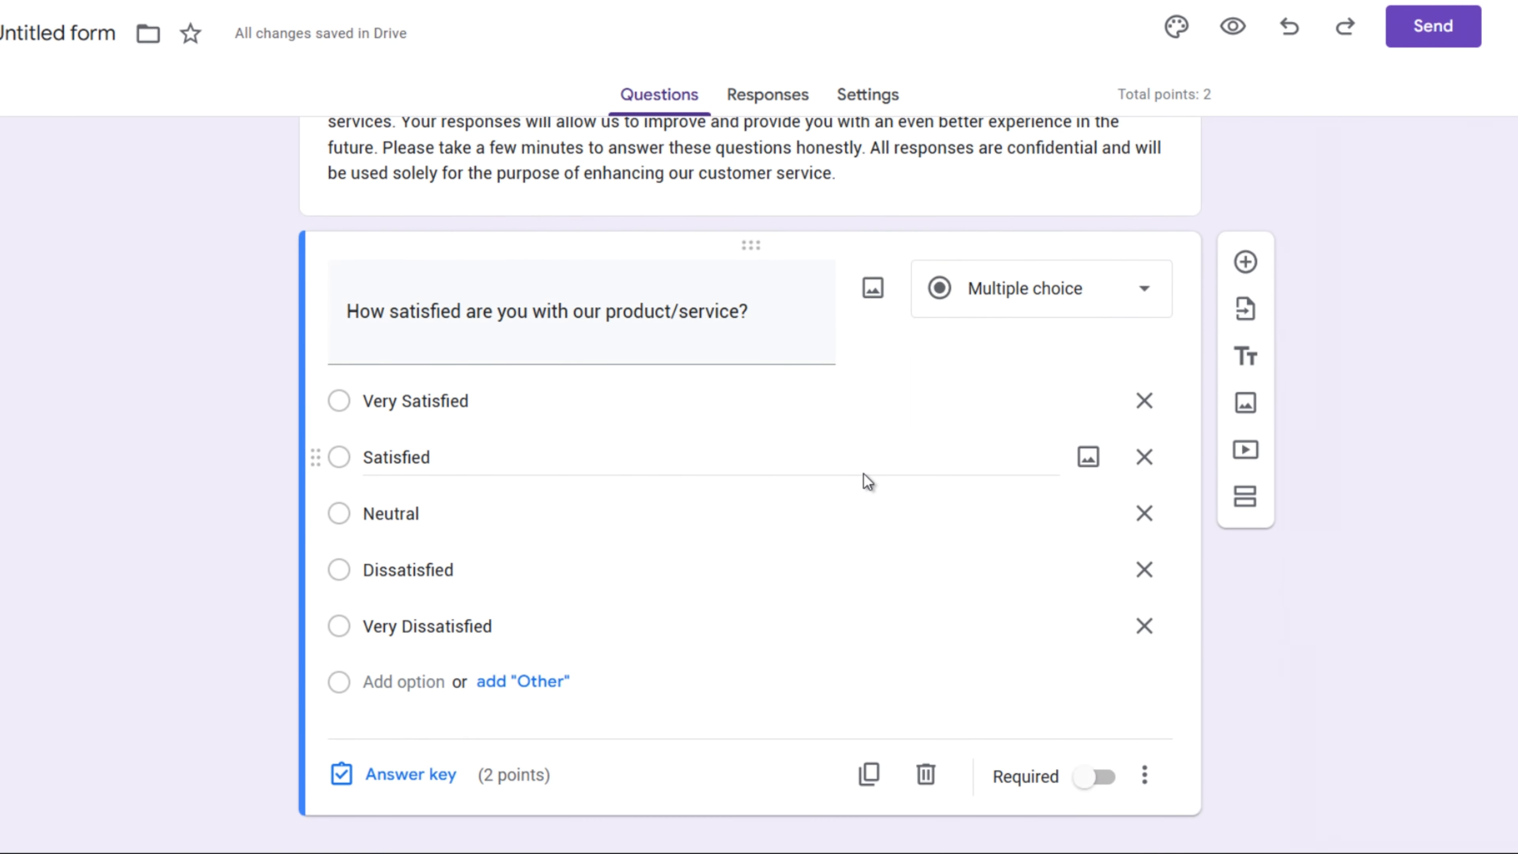
Step: Add the question "Which aspect of our service do you find most helpful?" with options Product Quality, Customer Support, Ease of Use, Pricing and Delivery Time
left_click(1243, 262)
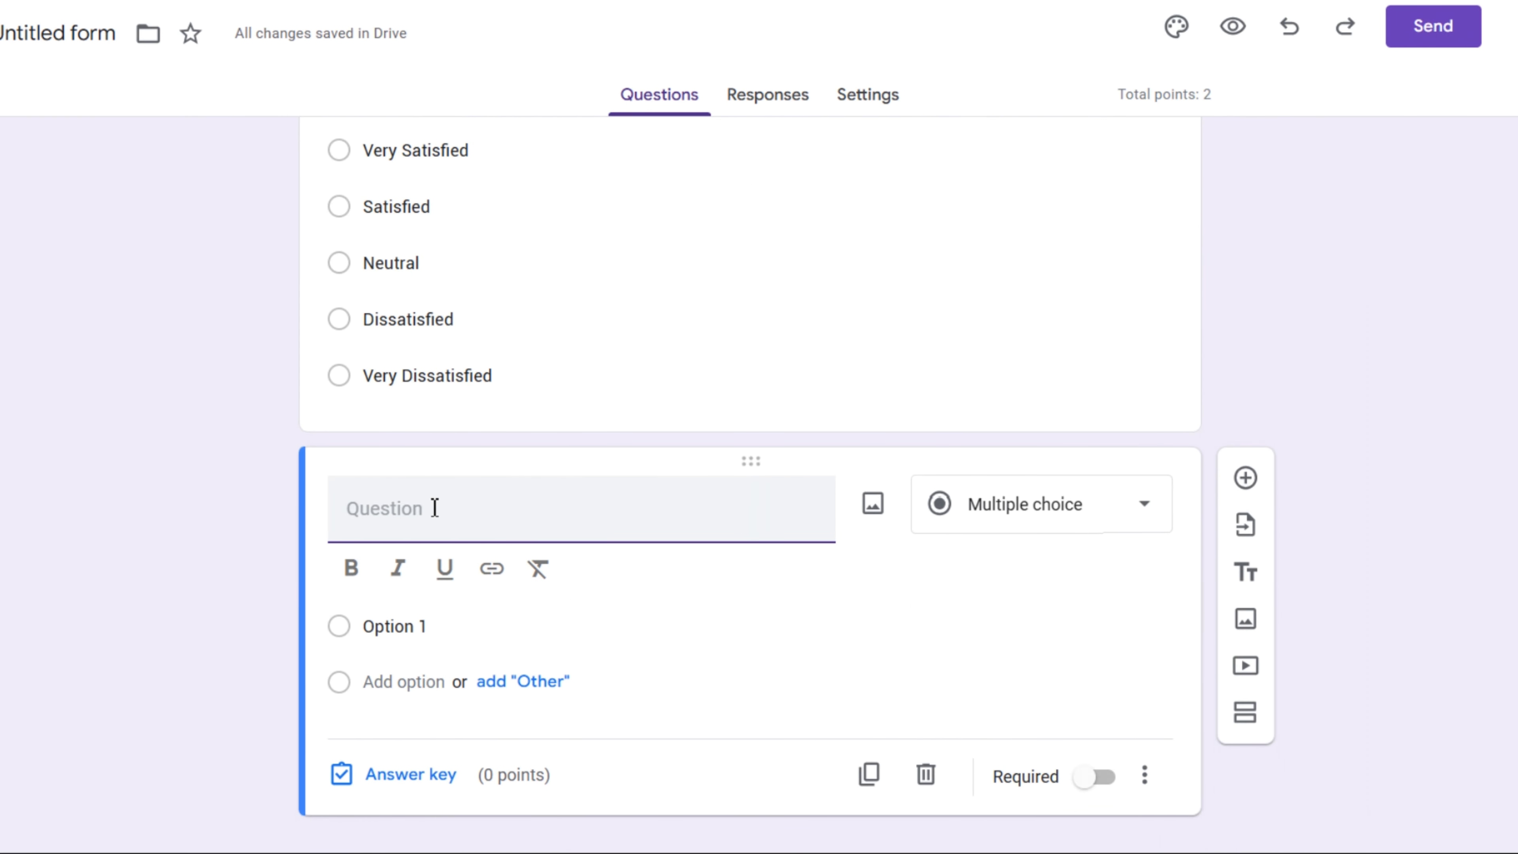
key("ctrl+z")
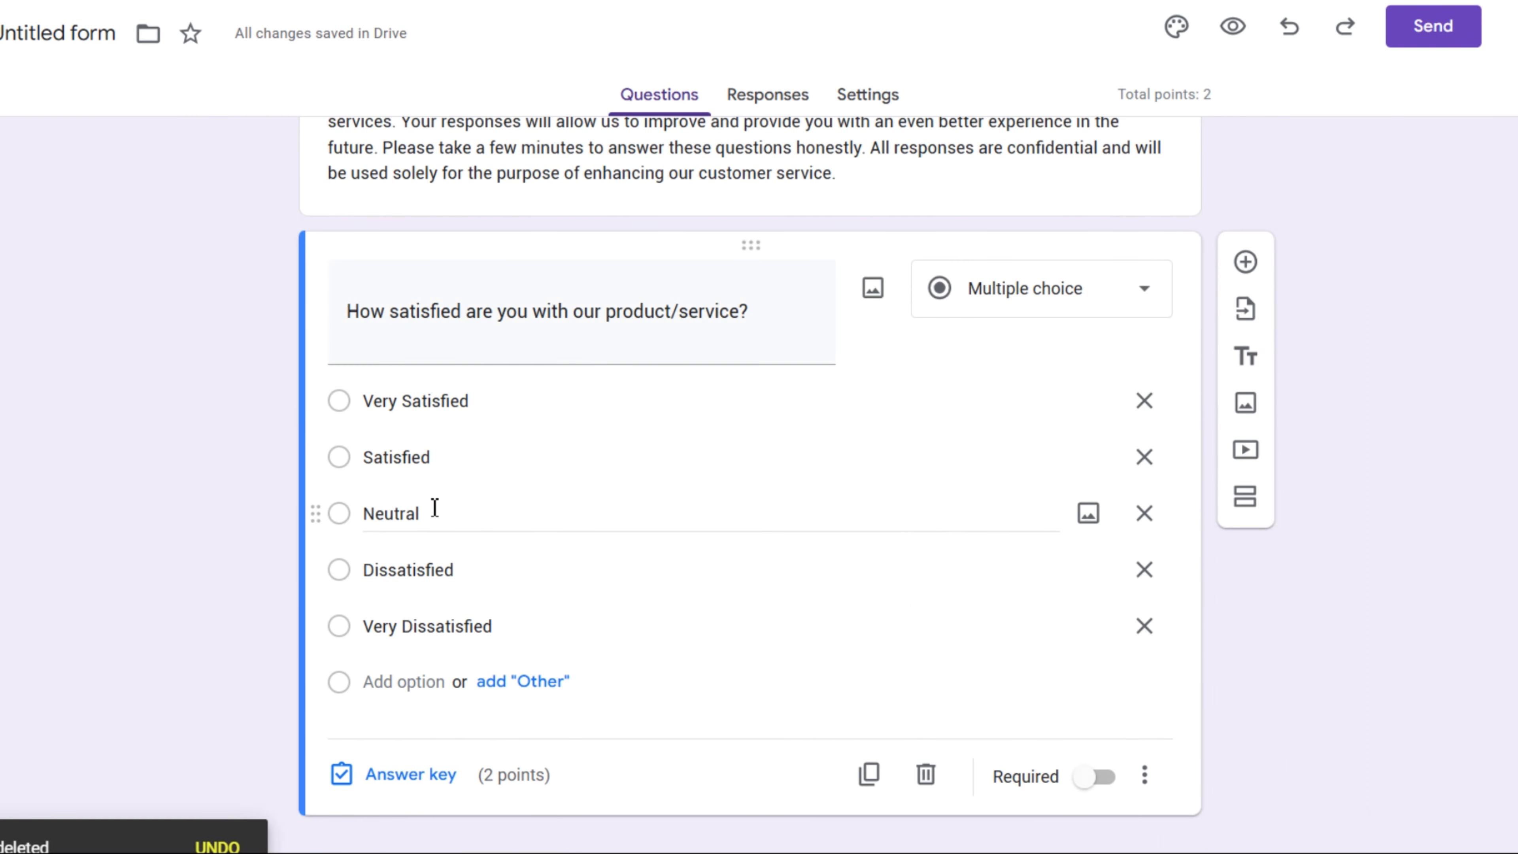
left_click(1246, 264)
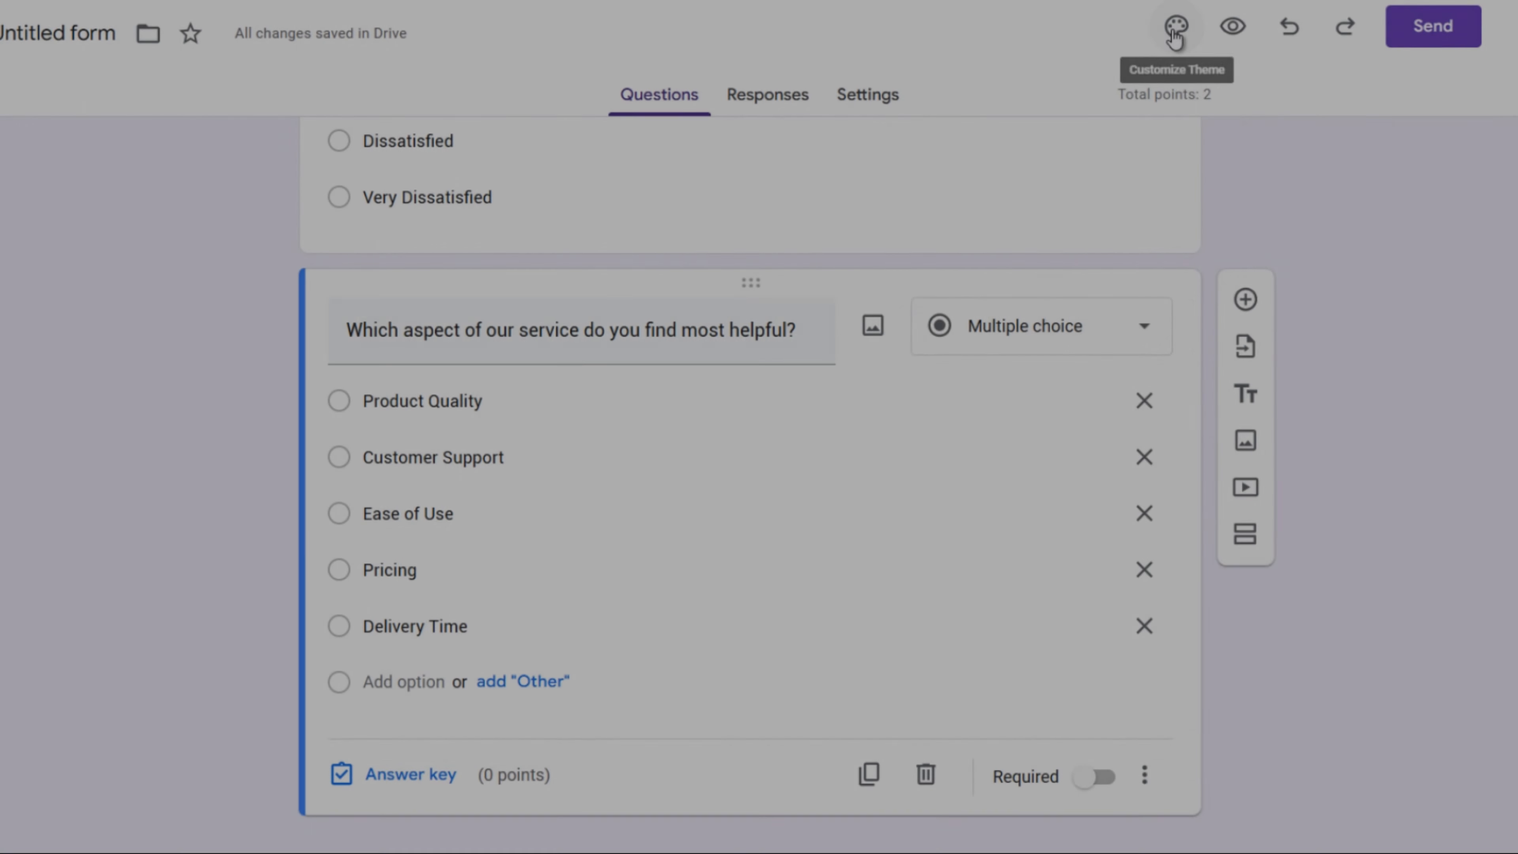
Step: Try several theme colors for the form and set the theme color to green
left_click(1175, 30)
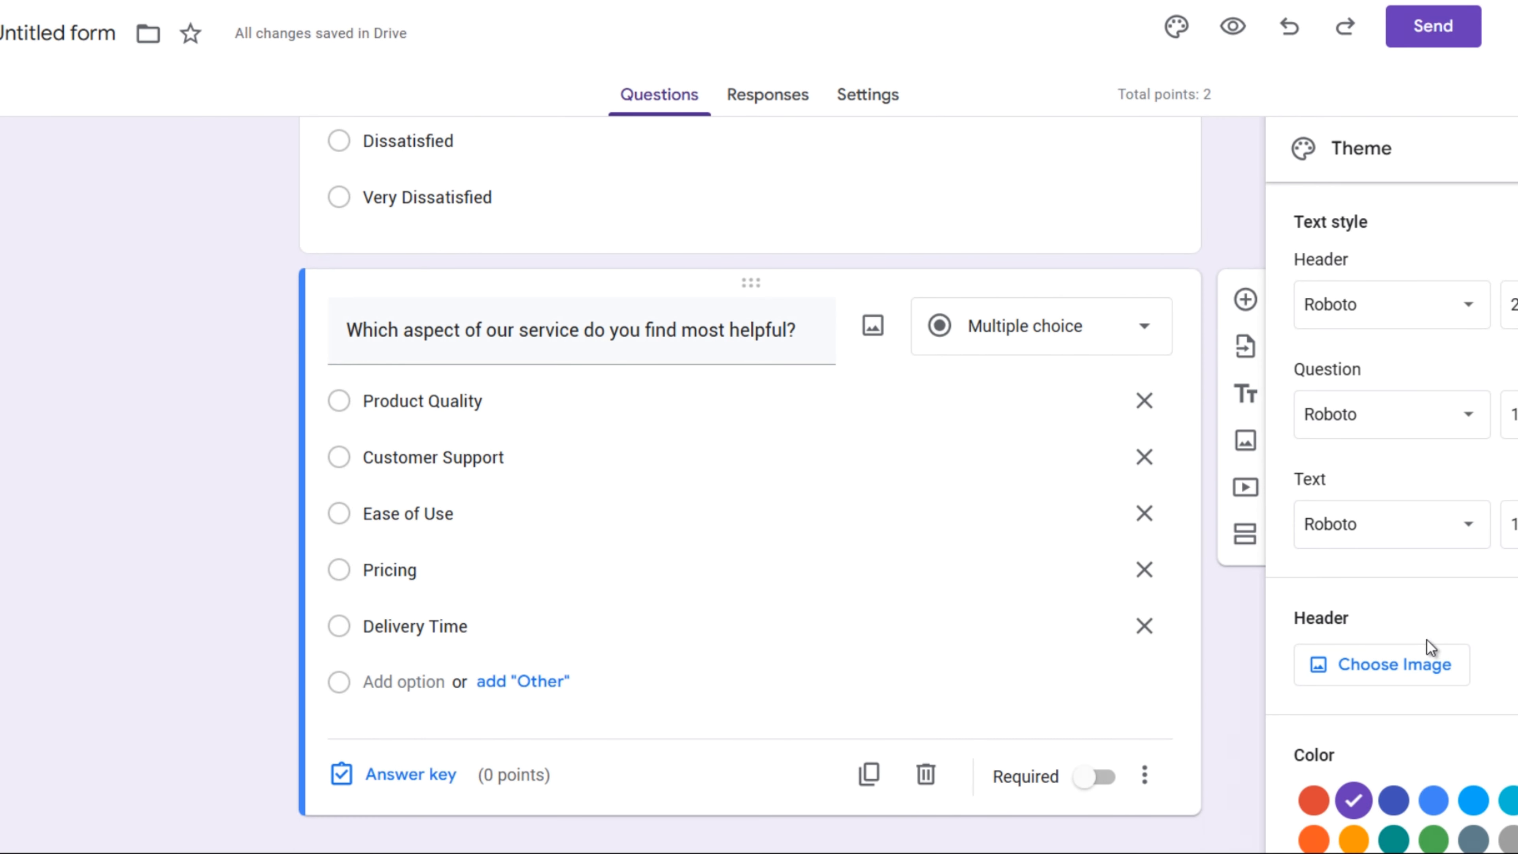
scroll(1427, 639, "down", 2)
left_click(1434, 683)
left_click(1312, 681)
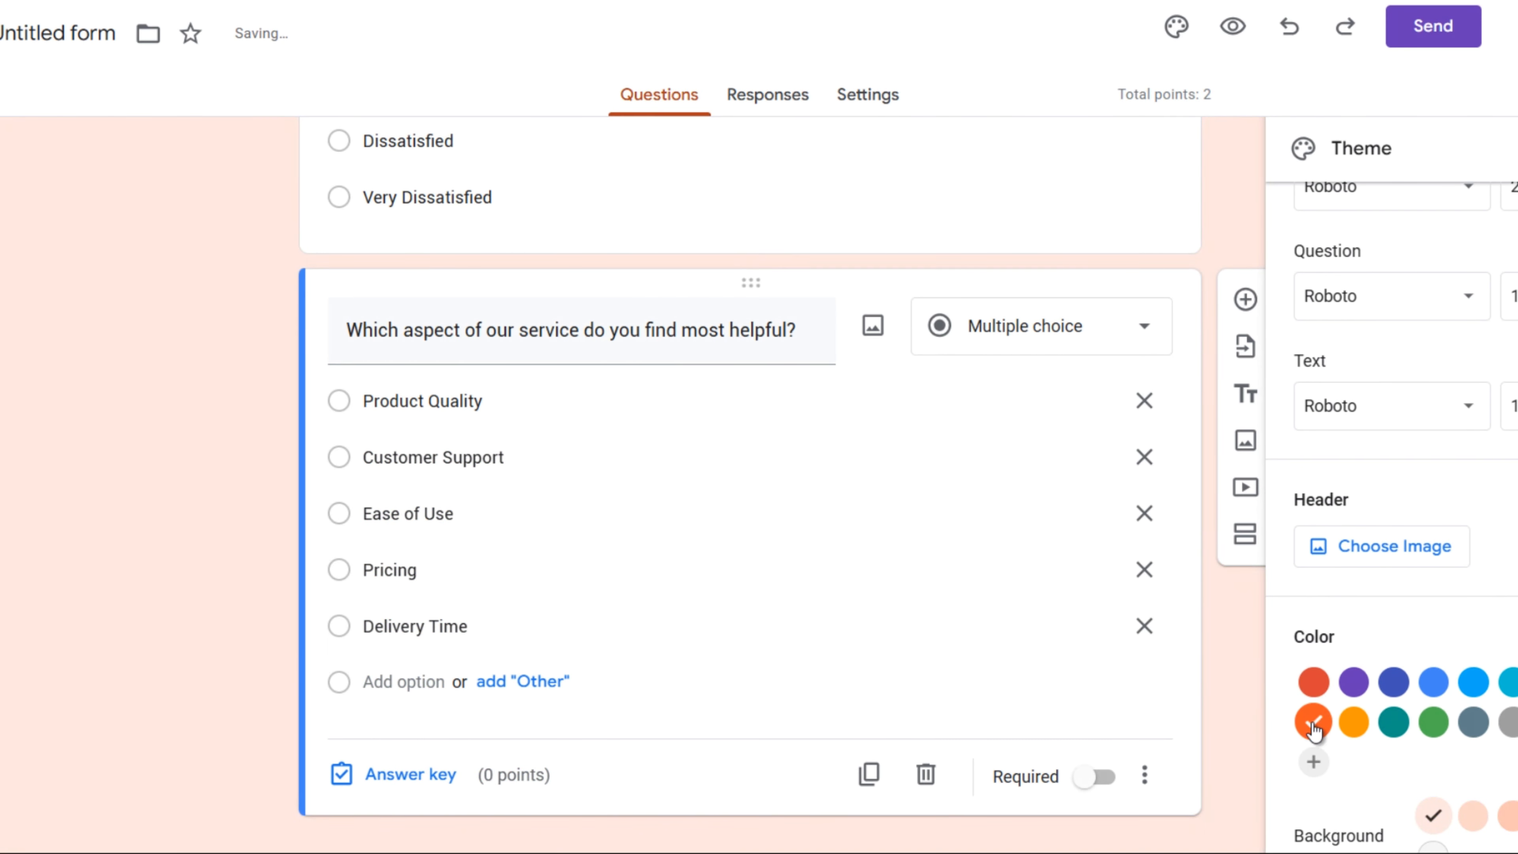
left_click(1433, 722)
scroll(1476, 479, "up", 2)
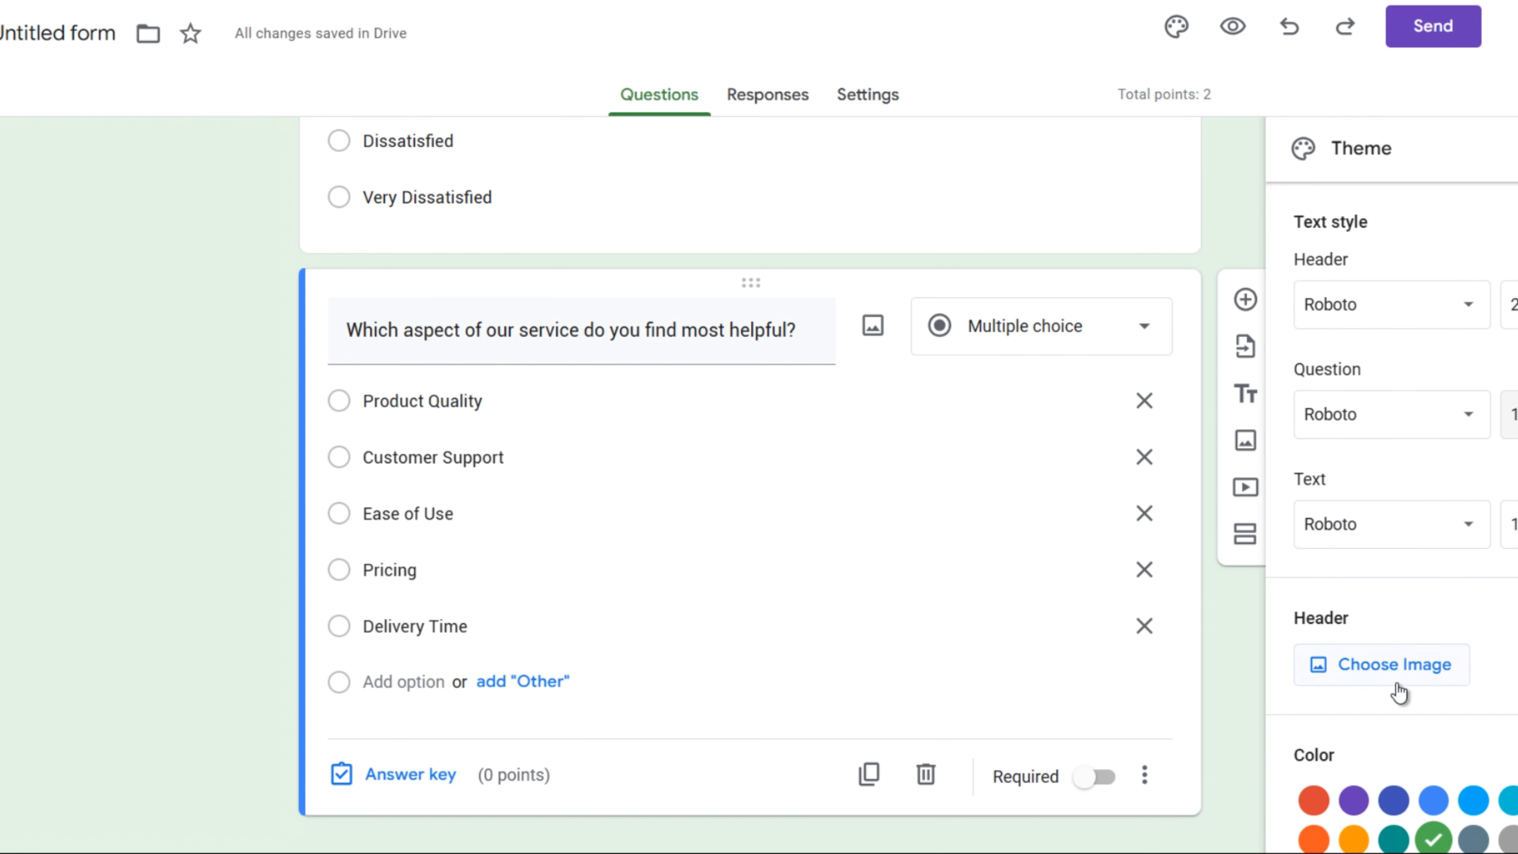
key("Escape")
Step: Preview the survey as respondents see it and look through both questions down to the end of the form
left_click(1233, 27)
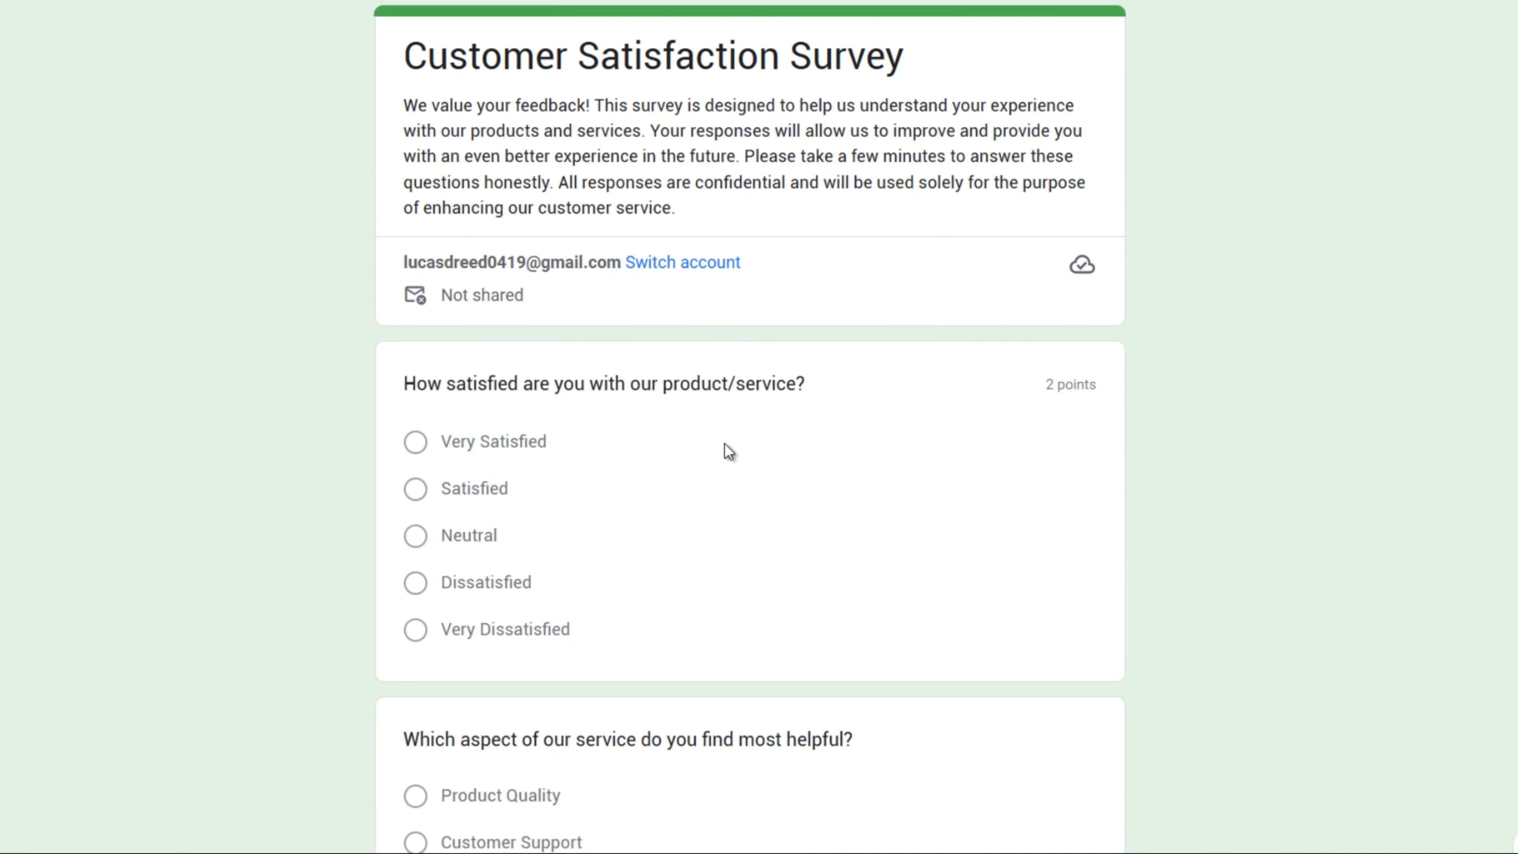
left_click(903, 678)
scroll(794, 549, "down", 4)
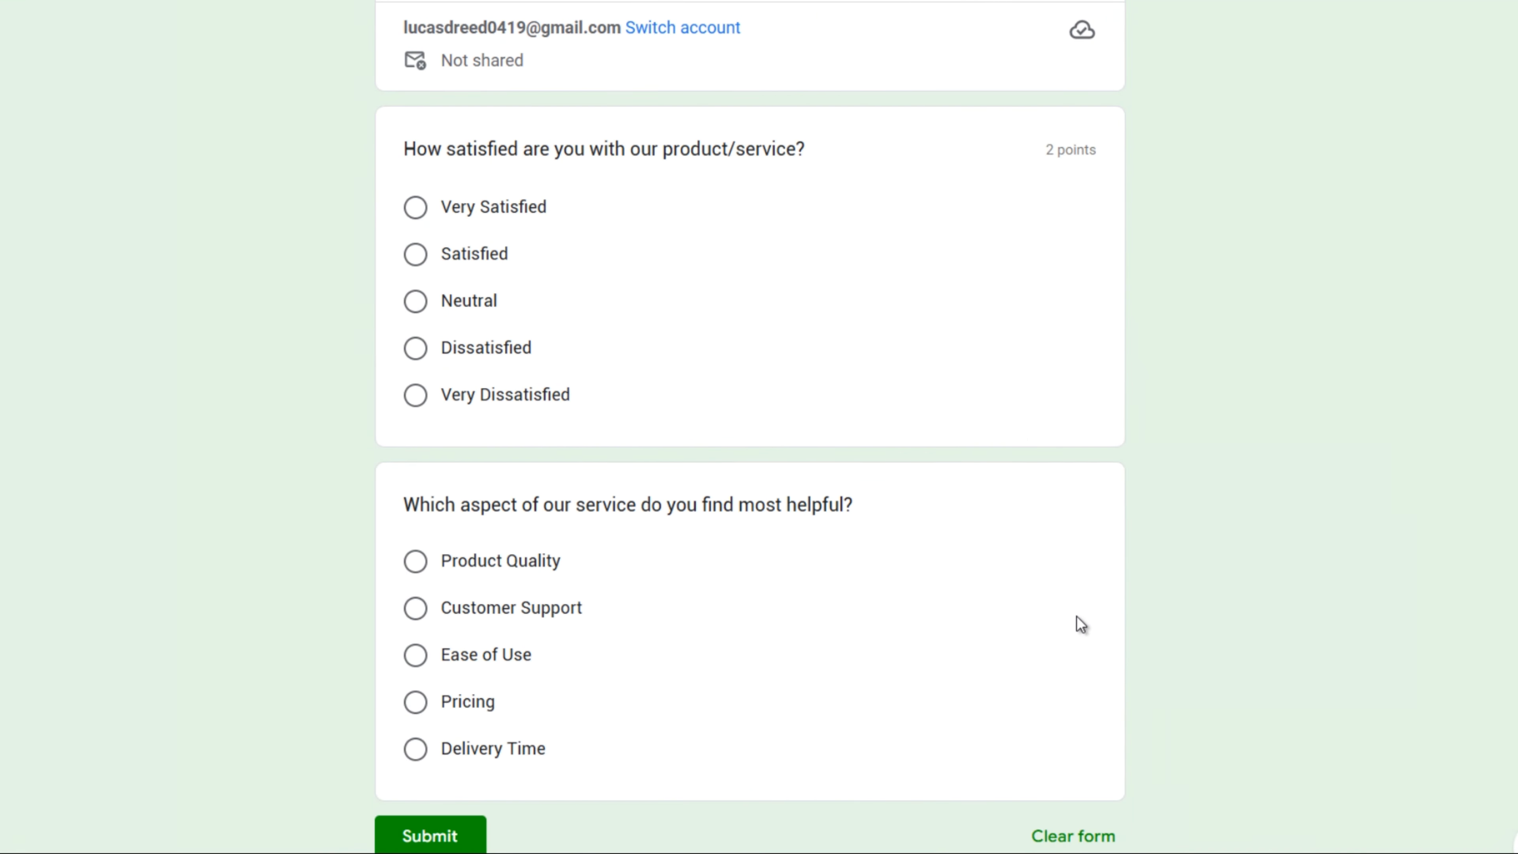
scroll(824, 662, "up", 3)
scroll(824, 662, "down", 5)
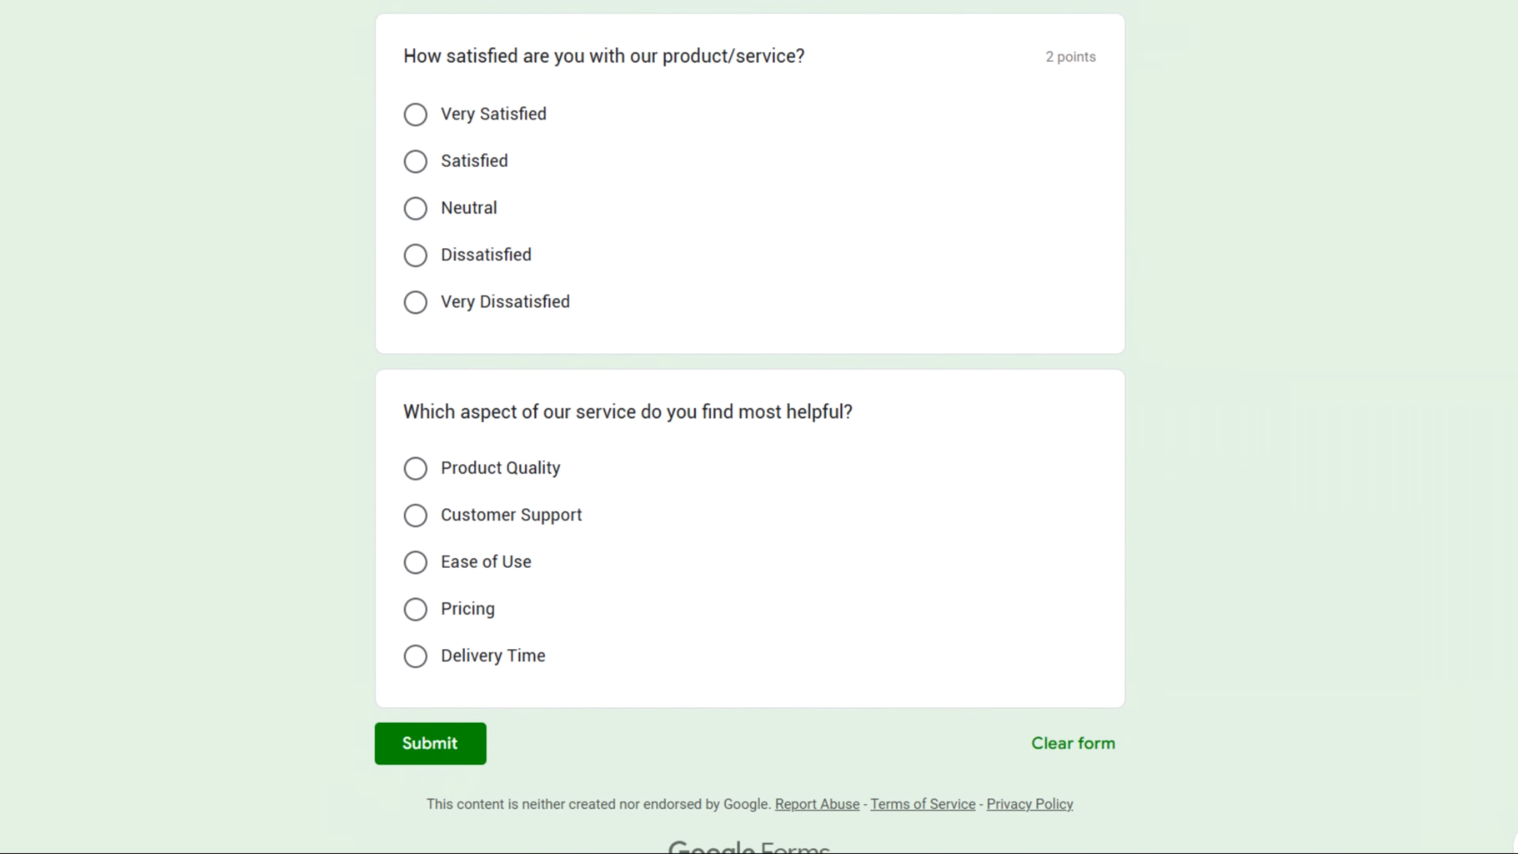
scroll(825, 662, "up", 4)
scroll(824, 657, "up", 2)
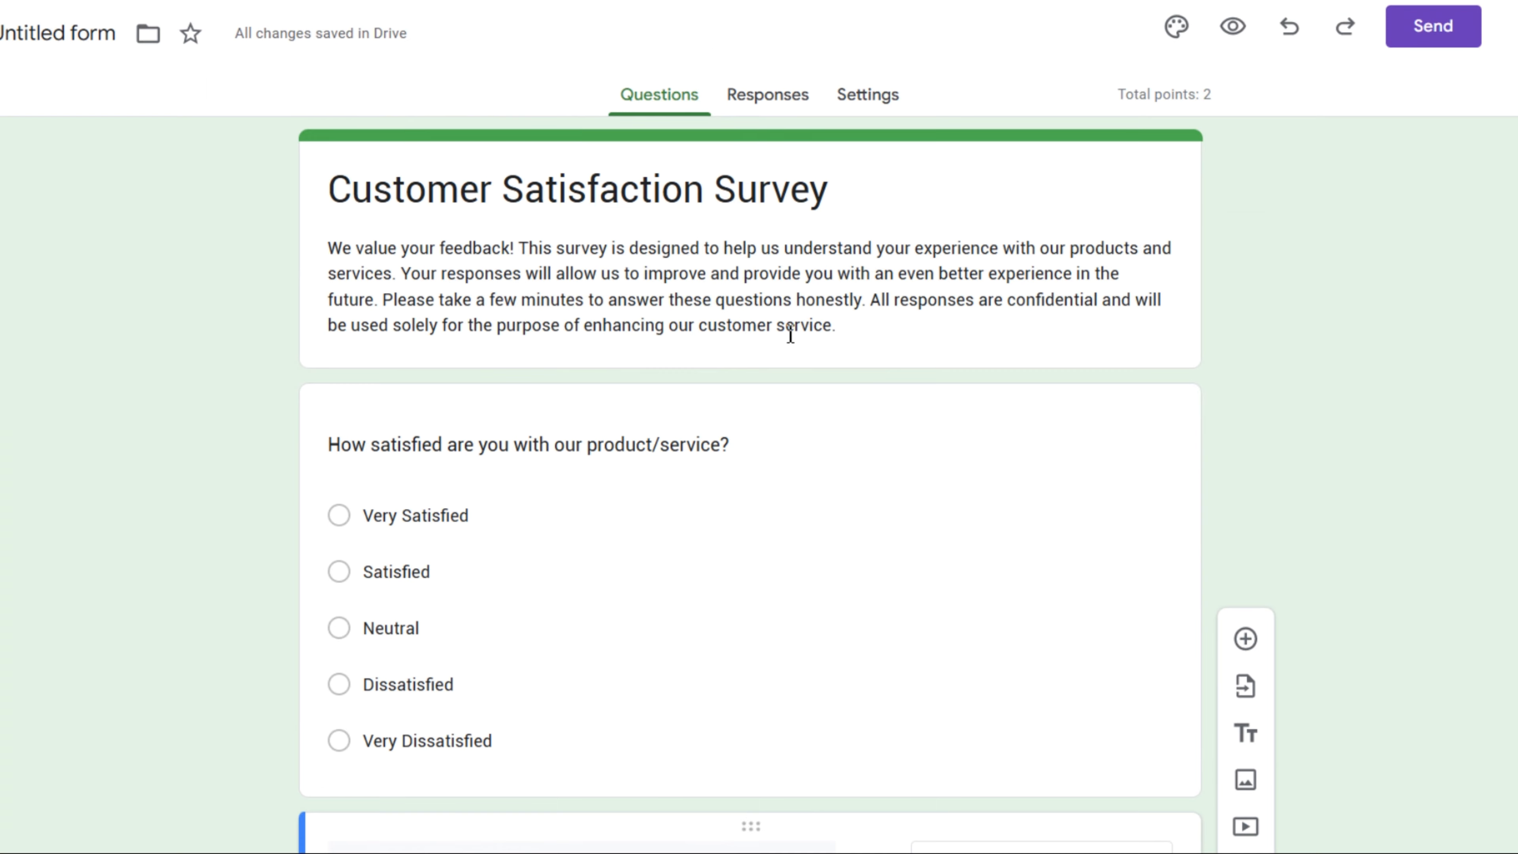
scroll(788, 337, "down", 8)
scroll(777, 269, "up", 8)
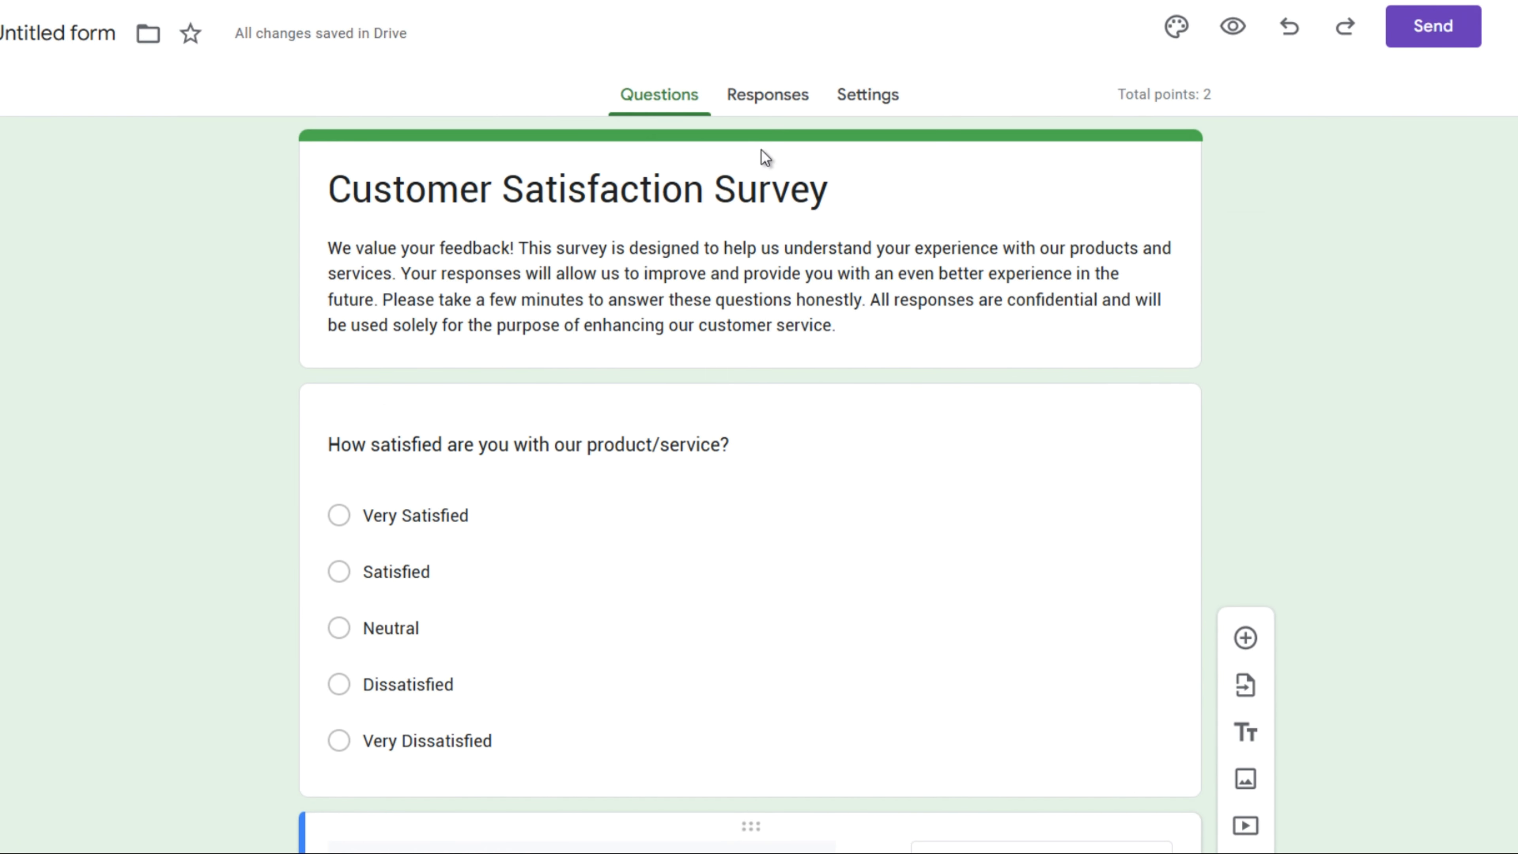
Step: Turn on accepting responses for the form, check the additional response options and return to the questions
left_click(766, 99)
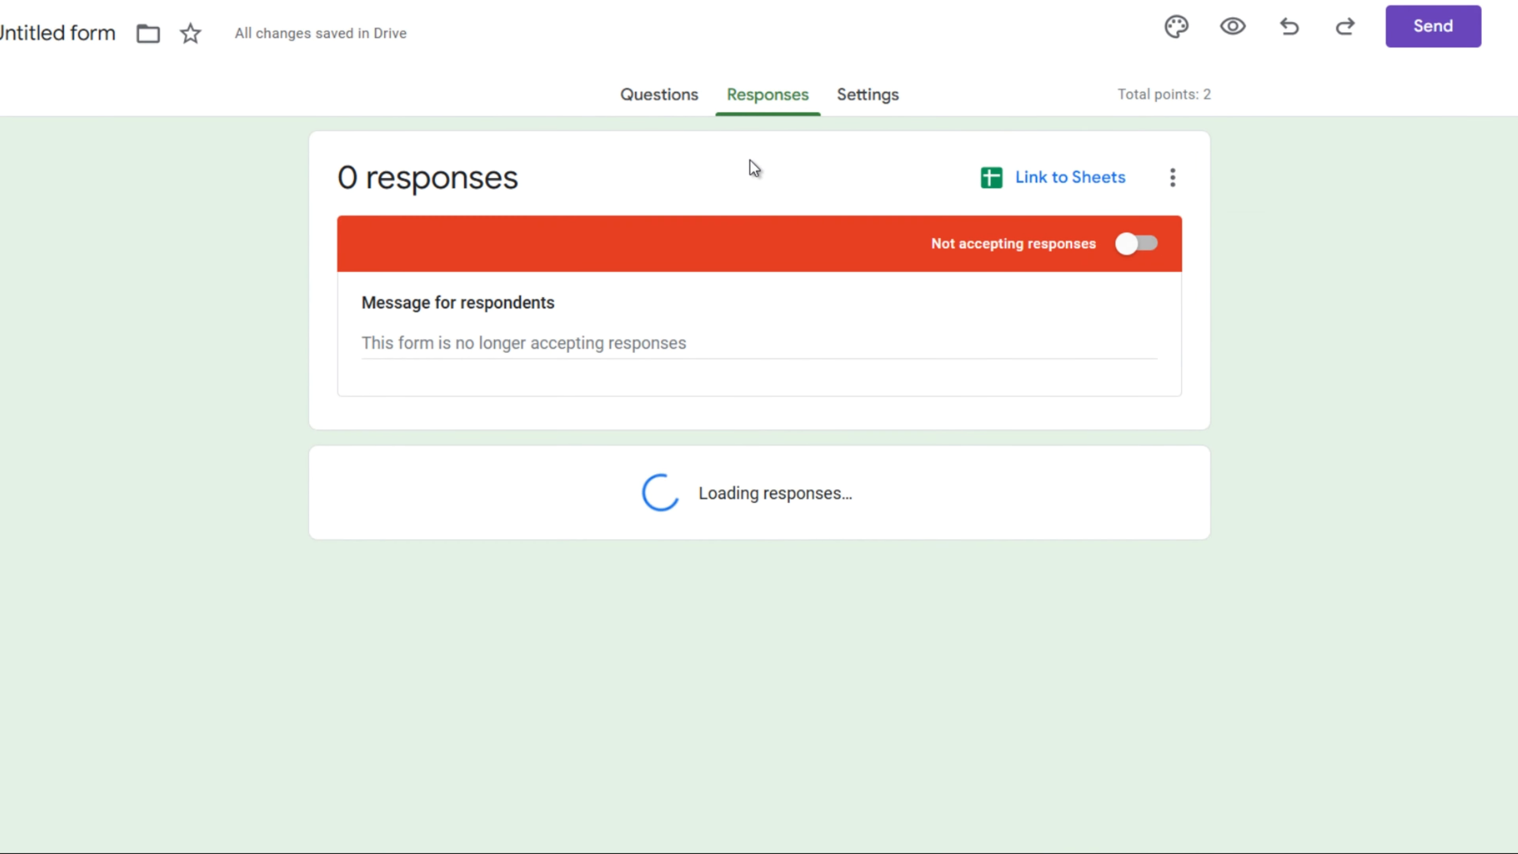
left_click(1136, 251)
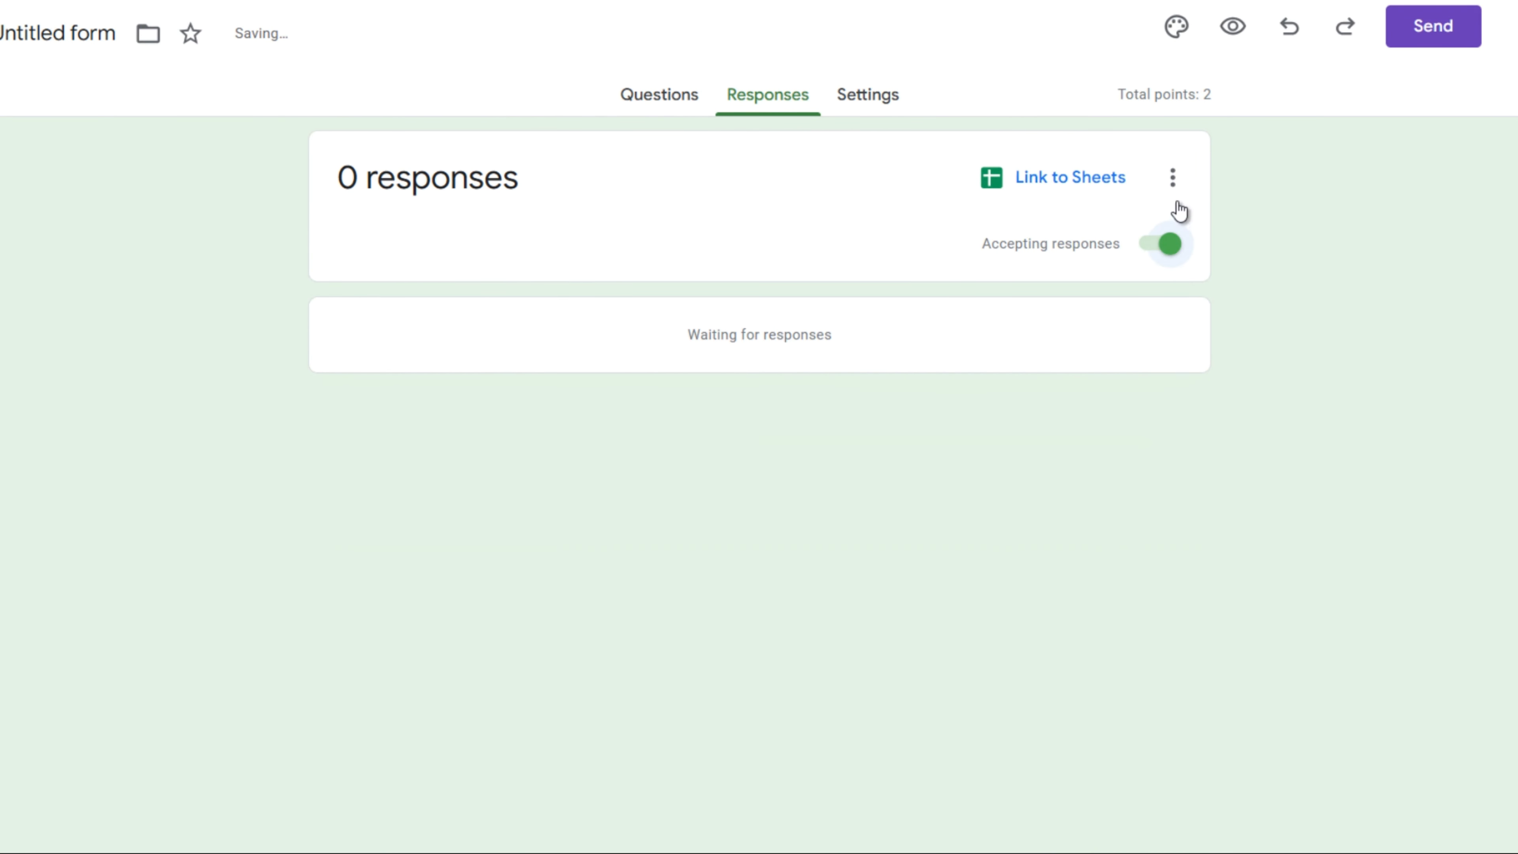
left_click(1172, 178)
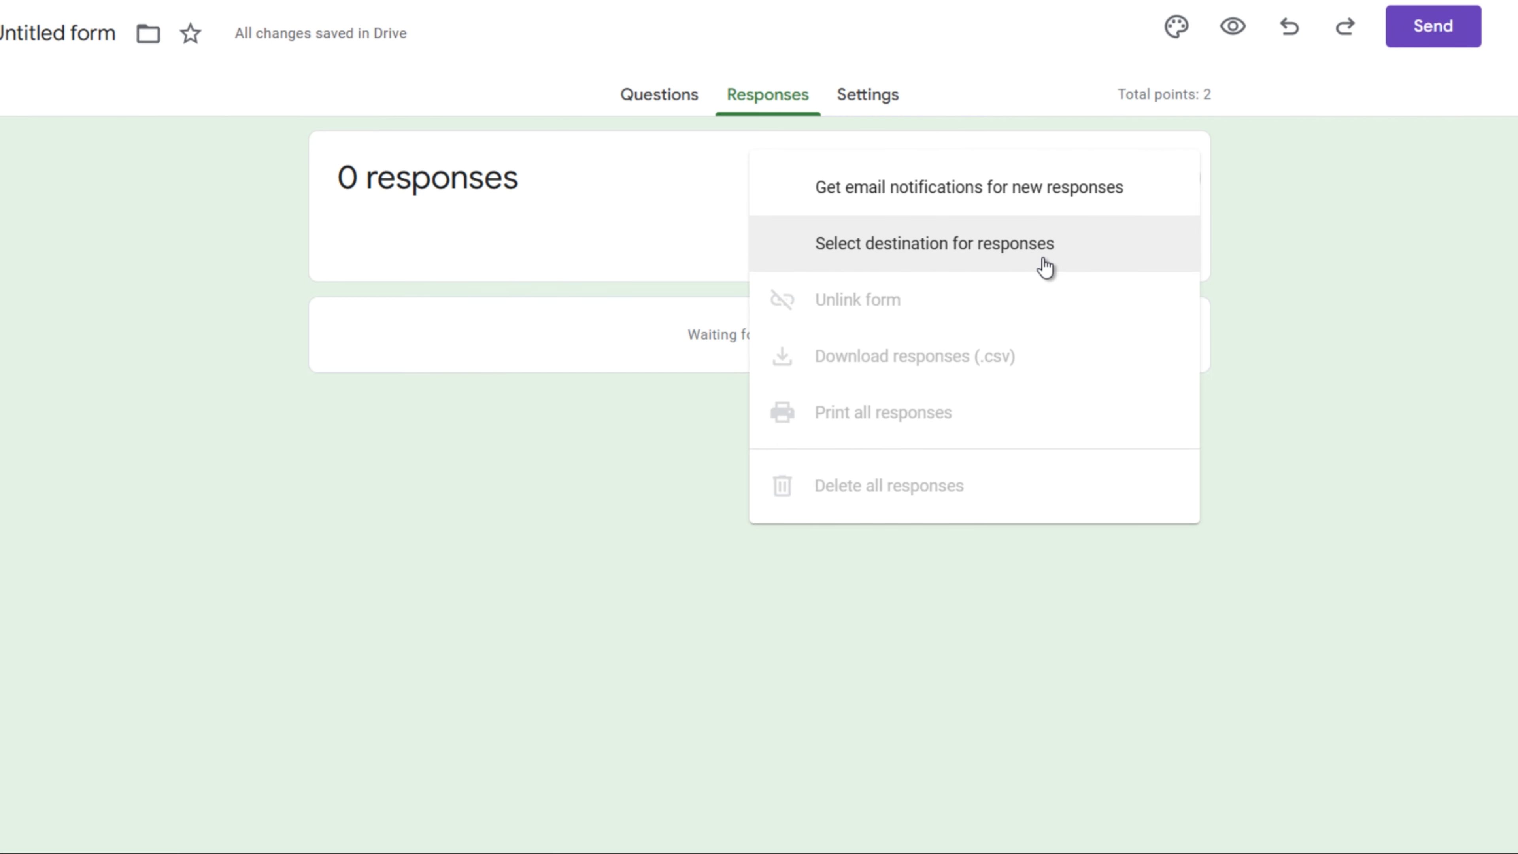
left_click(663, 109)
left_click(663, 109)
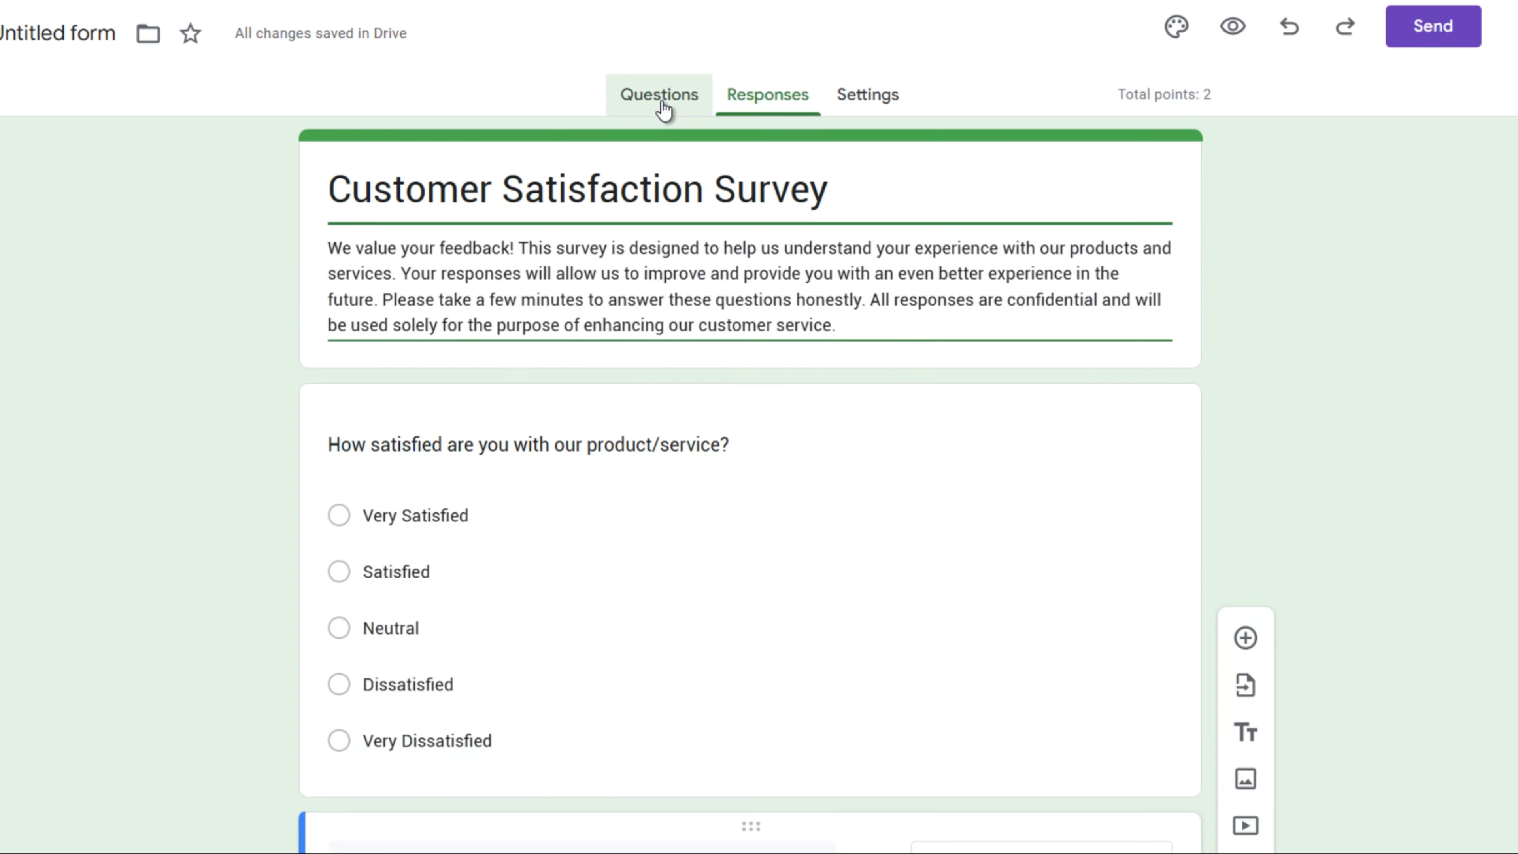
Step: Review the email, link and embed options for sending the form, and copy its shortened link
left_click(1429, 30)
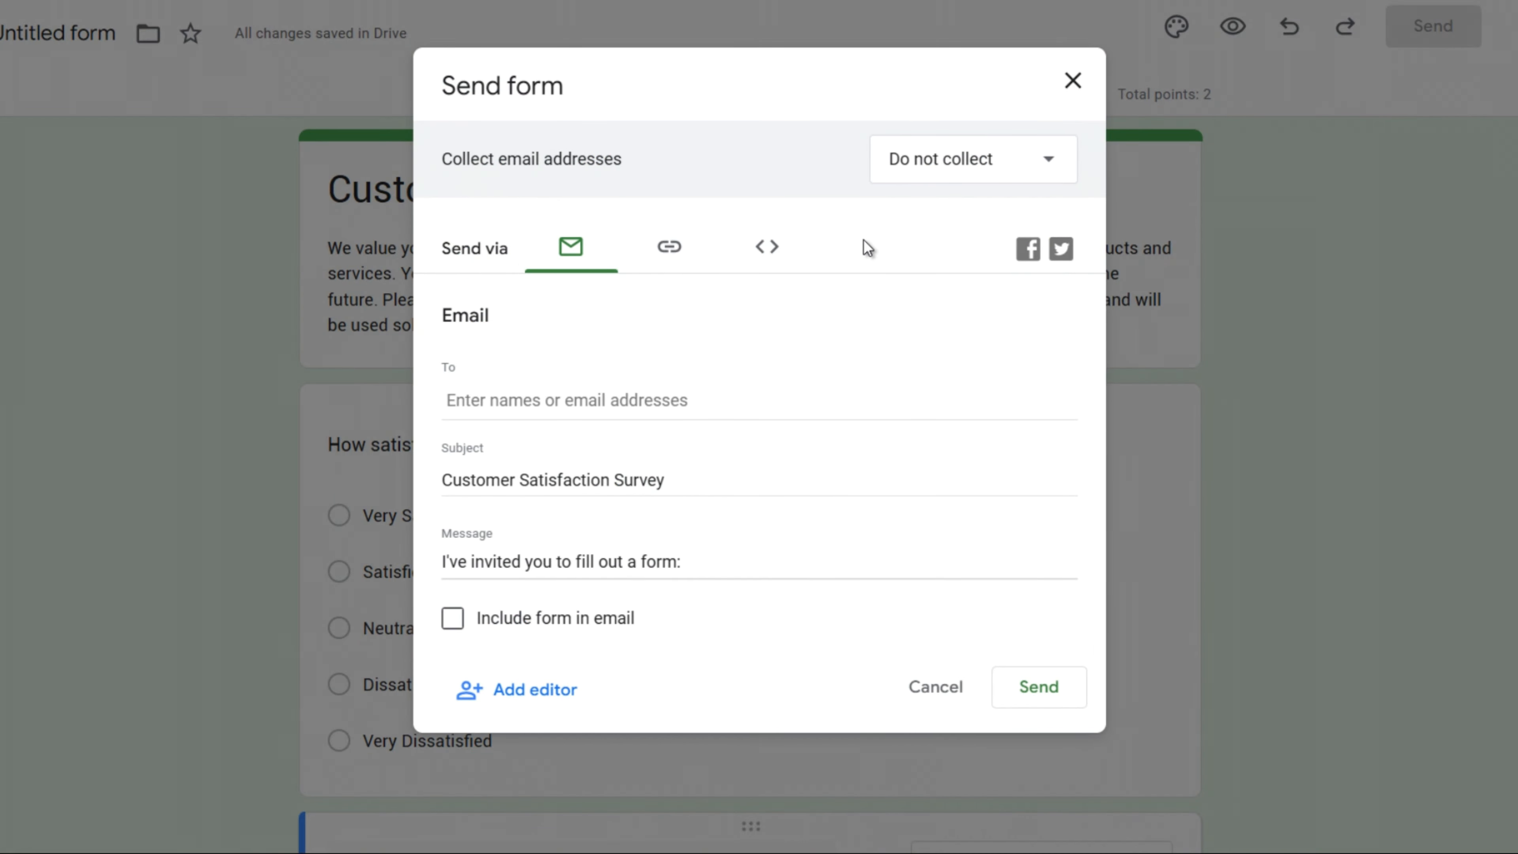
left_click(591, 405)
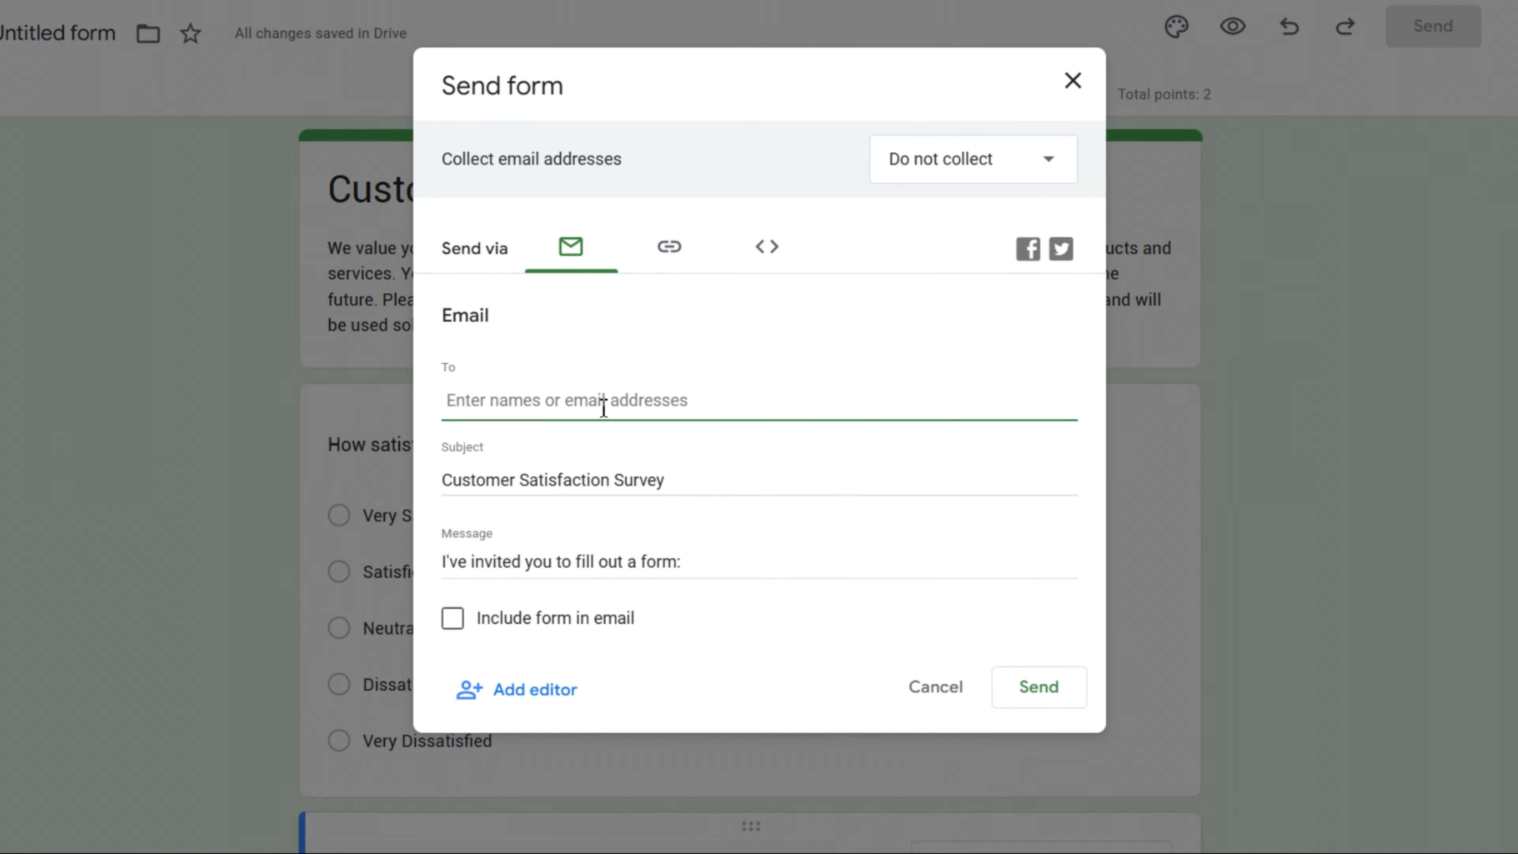
left_click(668, 250)
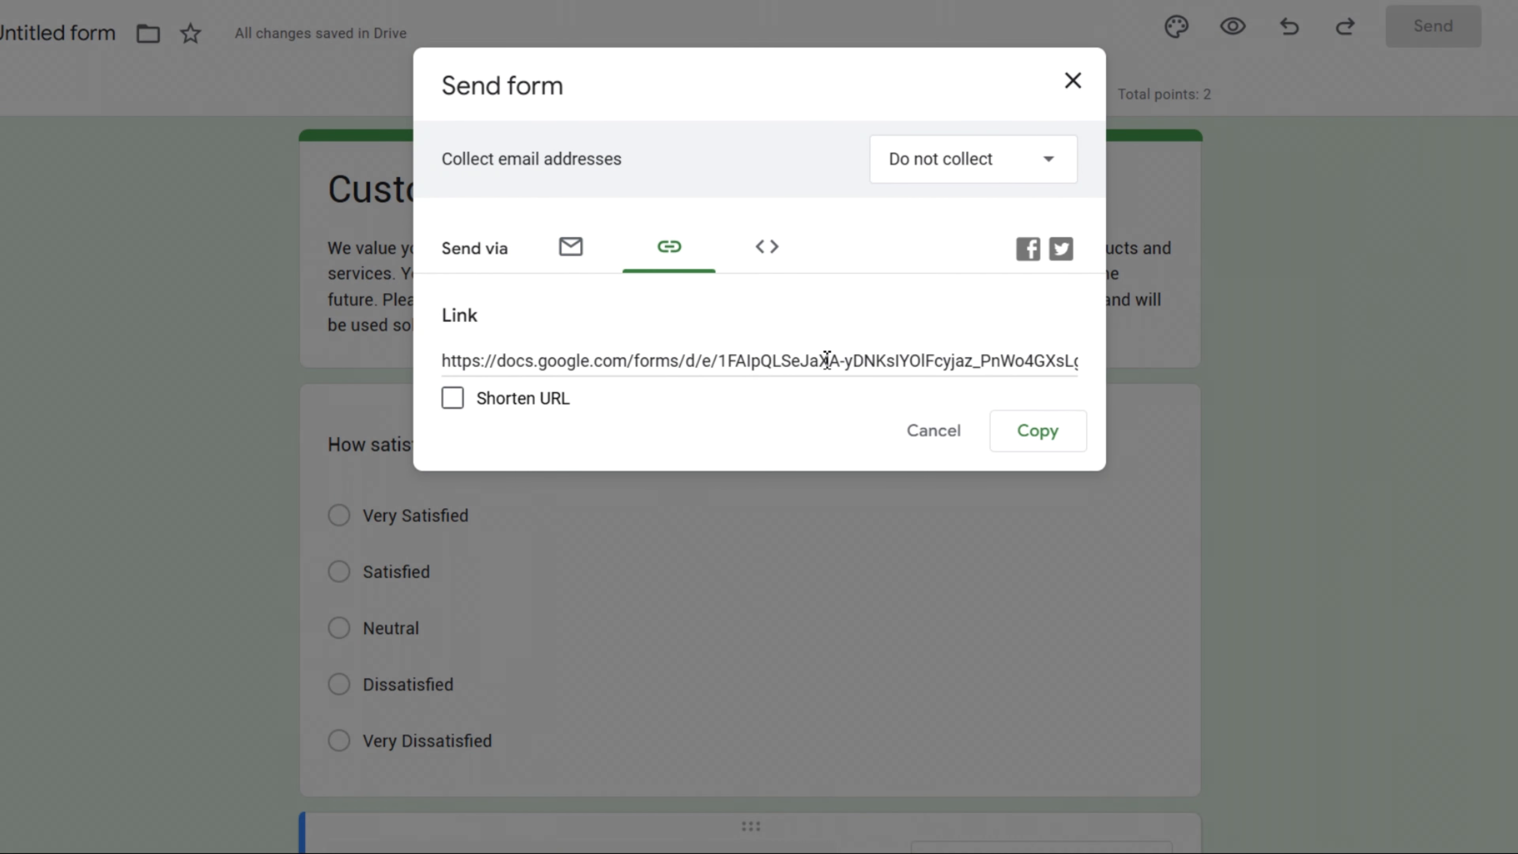
left_click(464, 401)
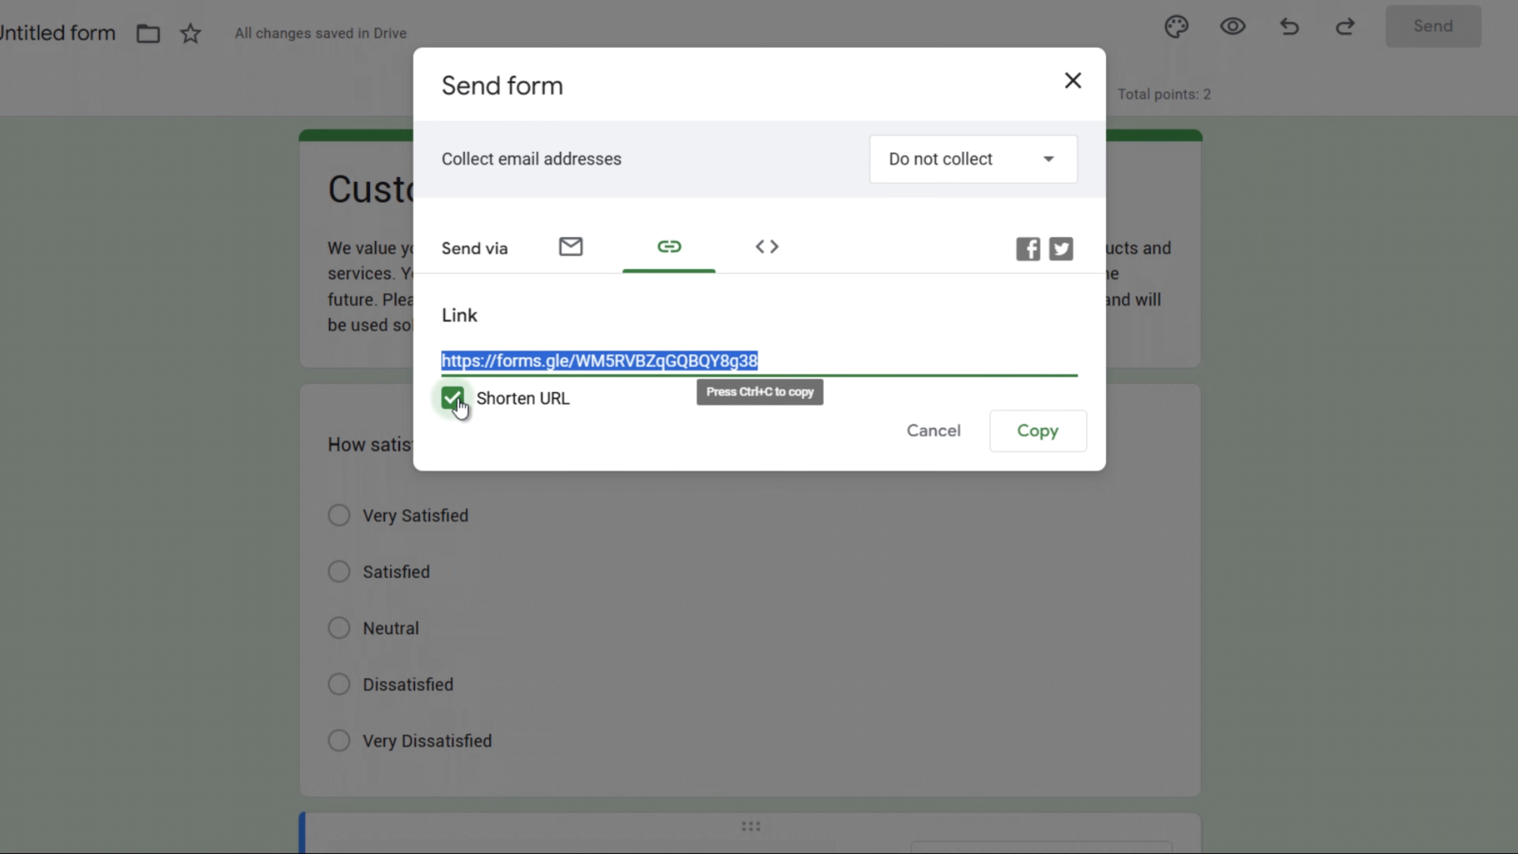
left_click(768, 262)
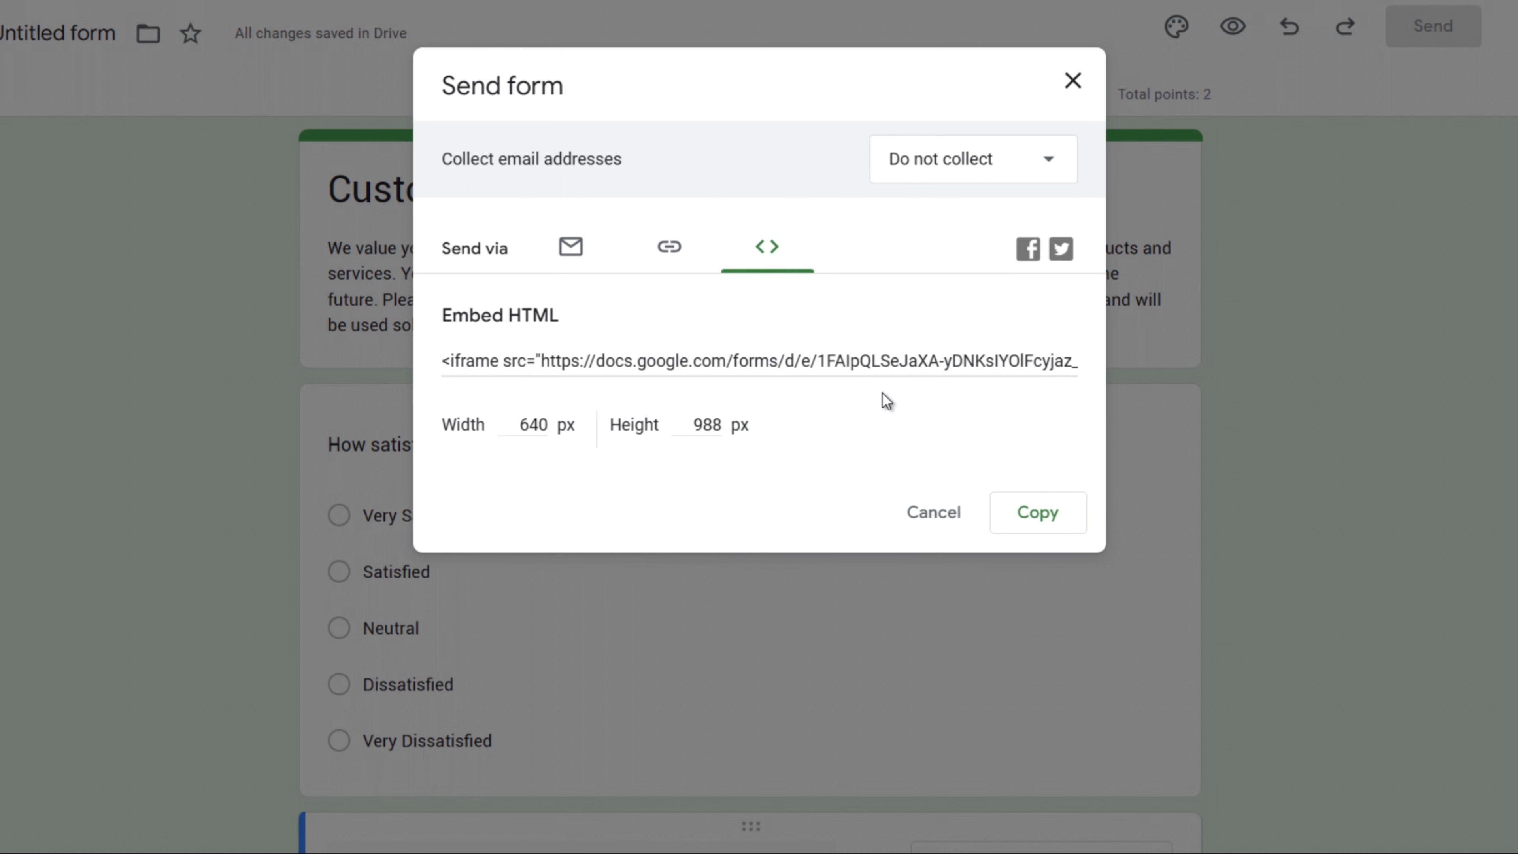
left_click(669, 247)
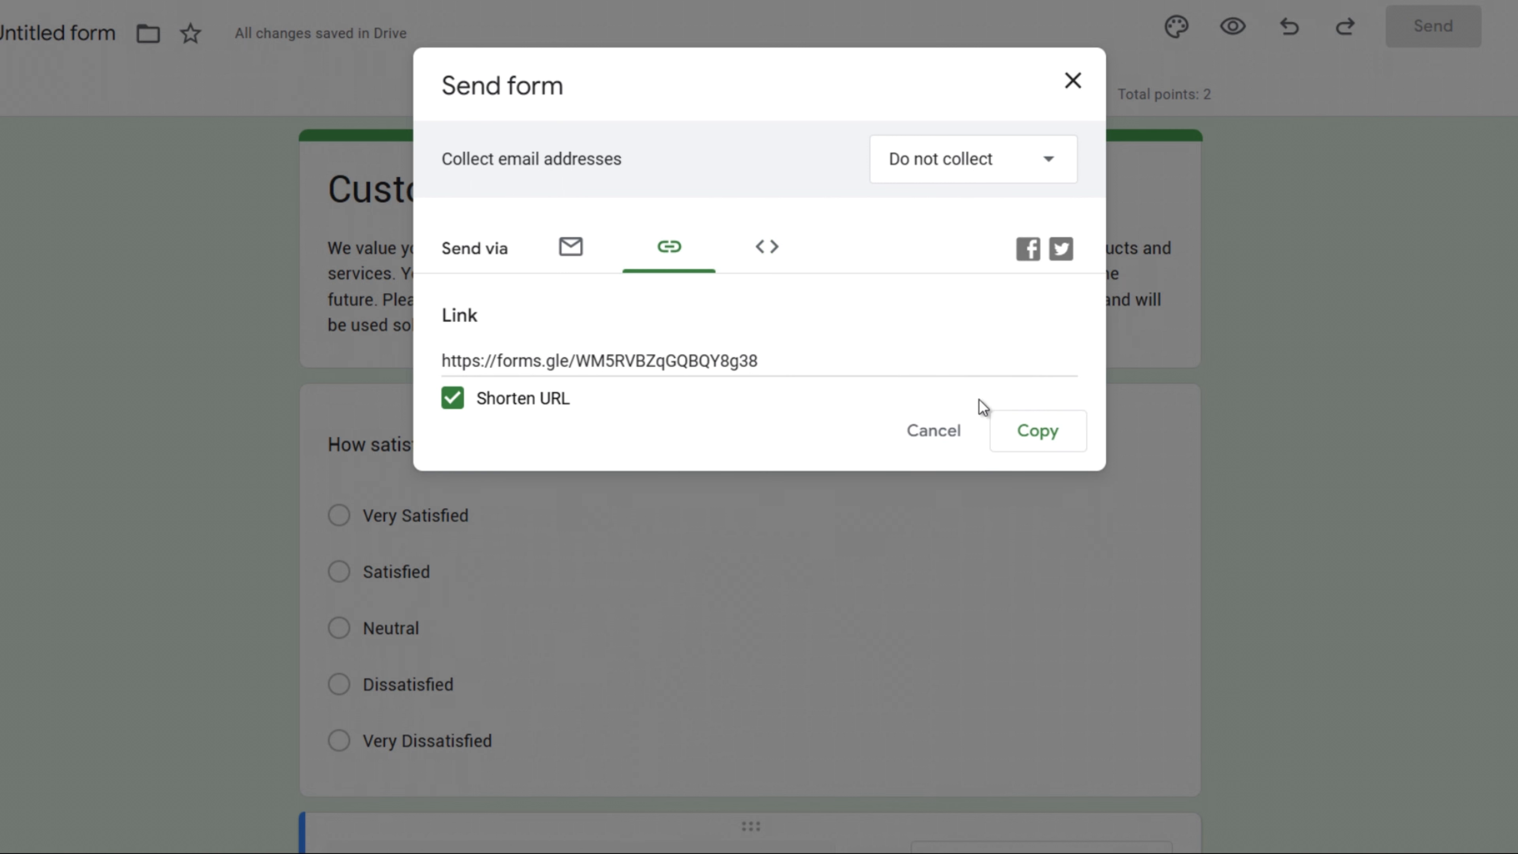
left_click(1039, 444)
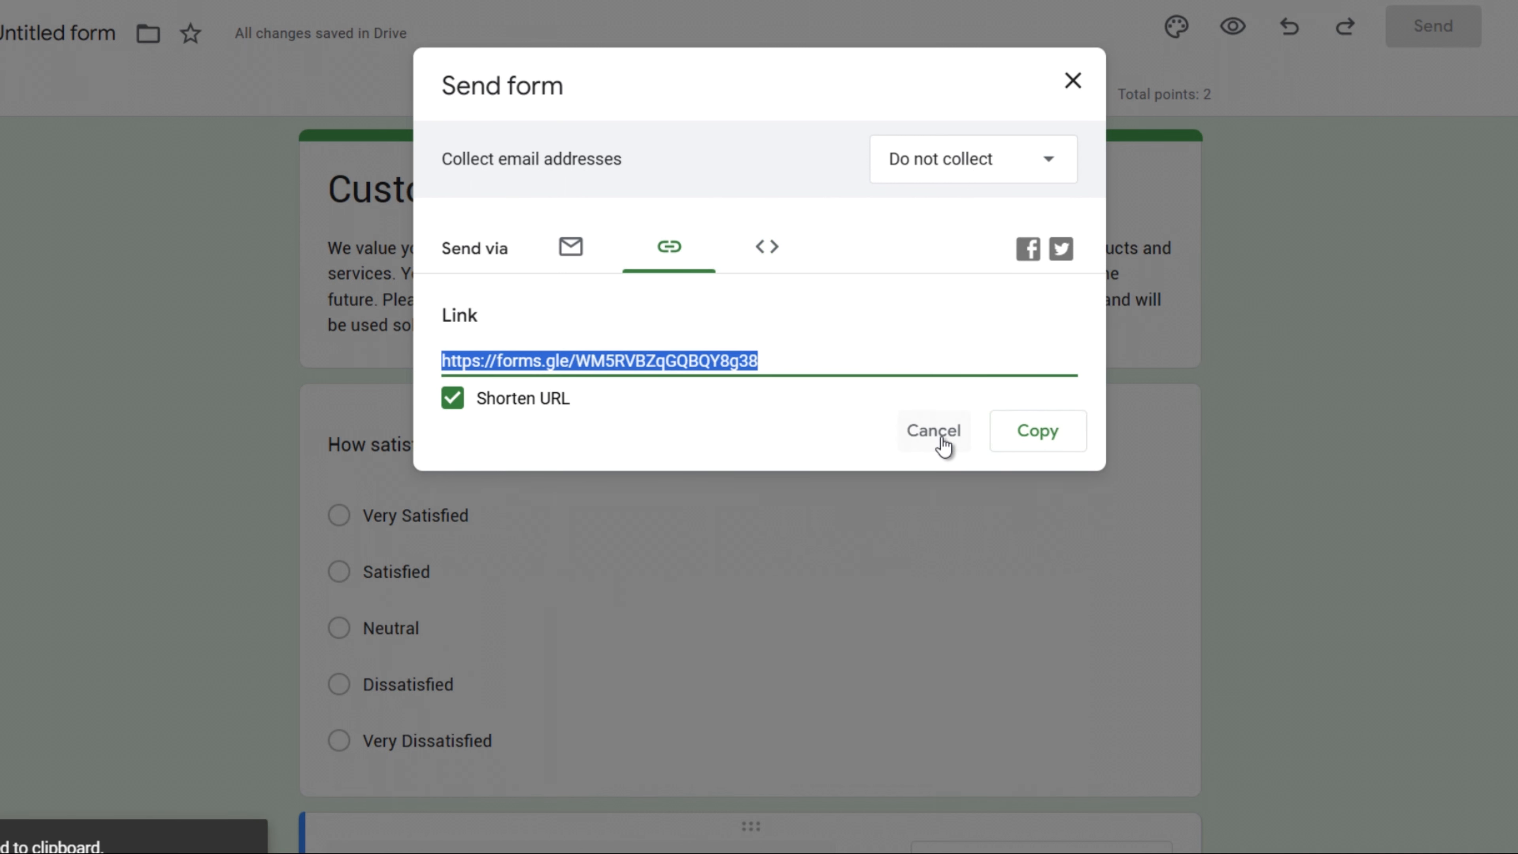
left_click(1073, 80)
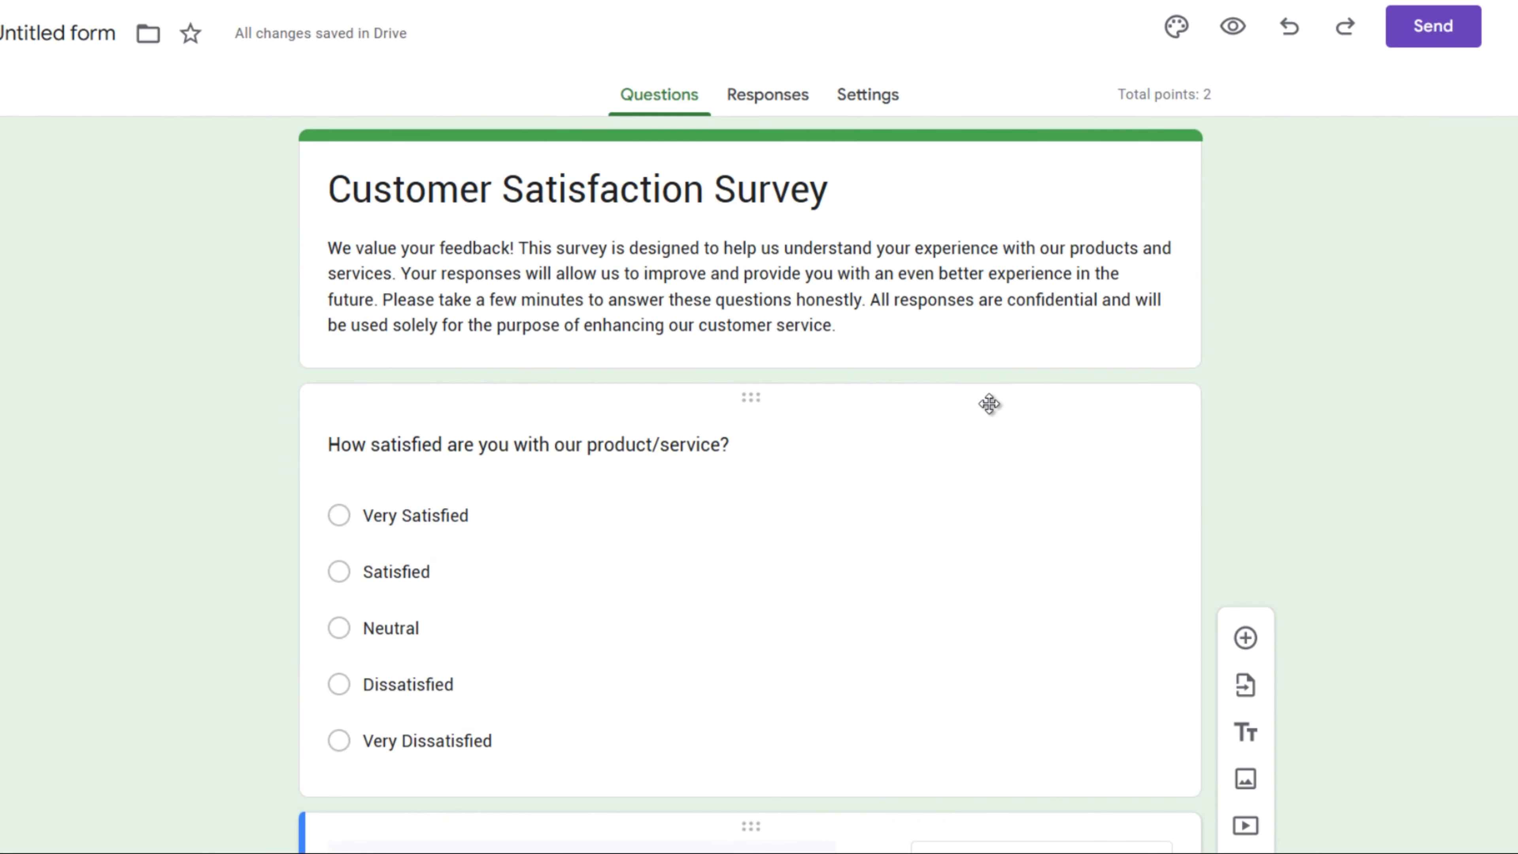
Step: Link the form's responses to a new spreadsheet named "Customer Servey"
left_click(767, 96)
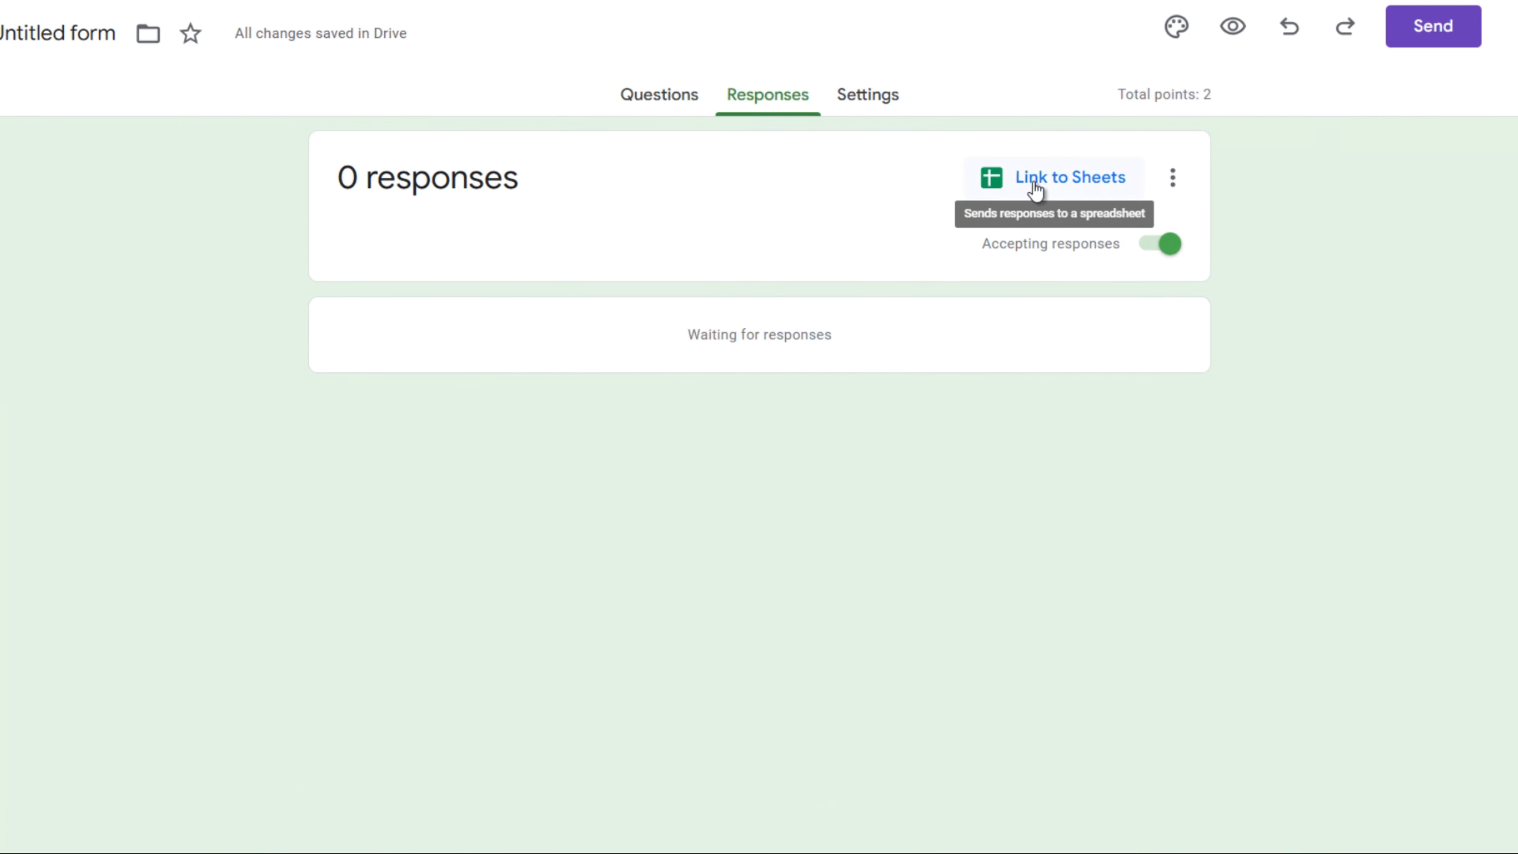
left_click(1083, 187)
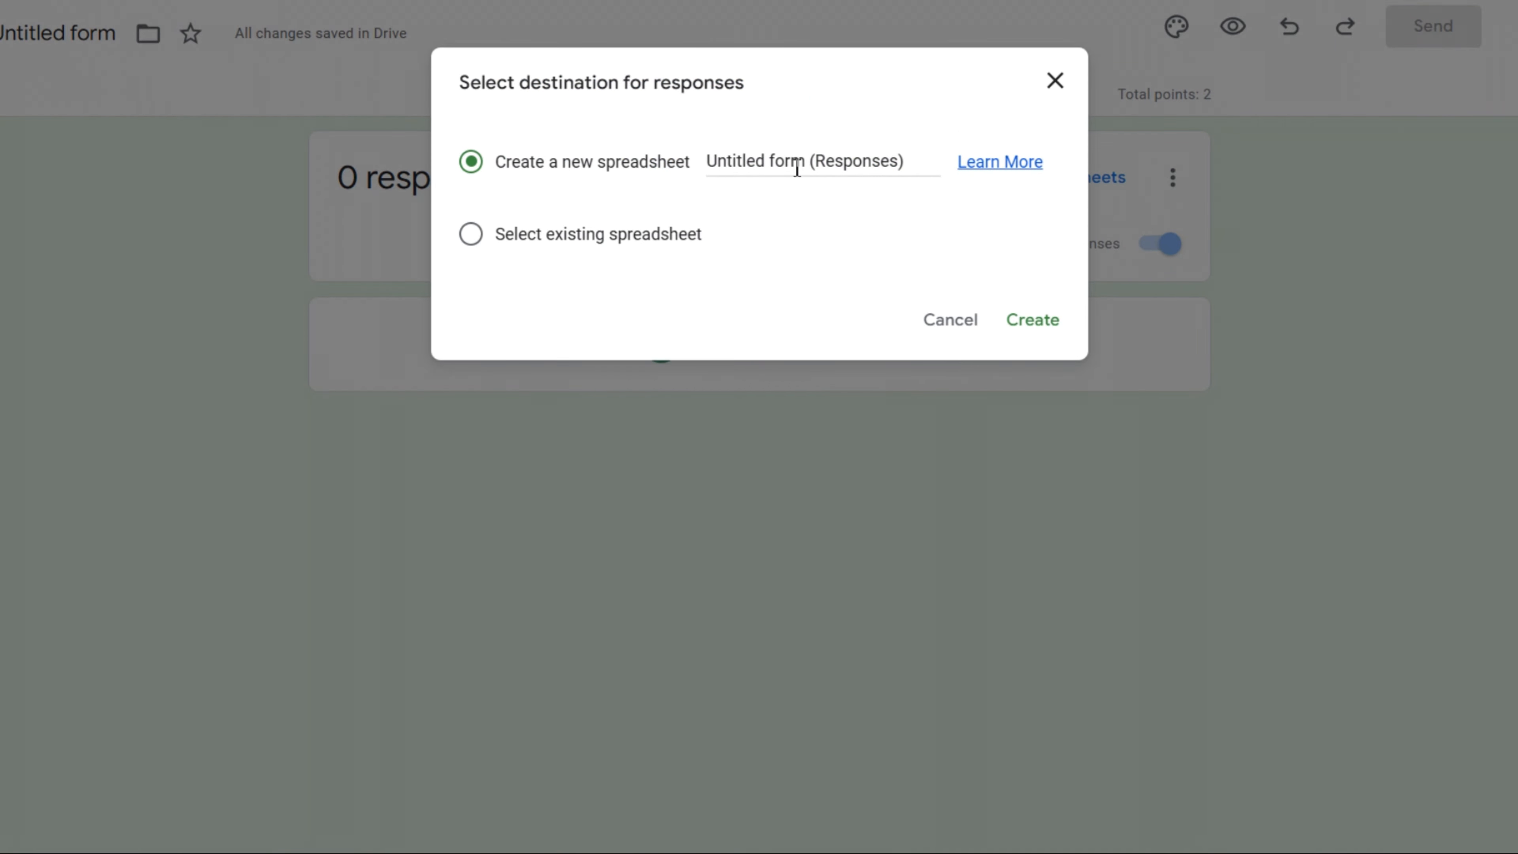
triple_click(722, 161)
type("Cus")
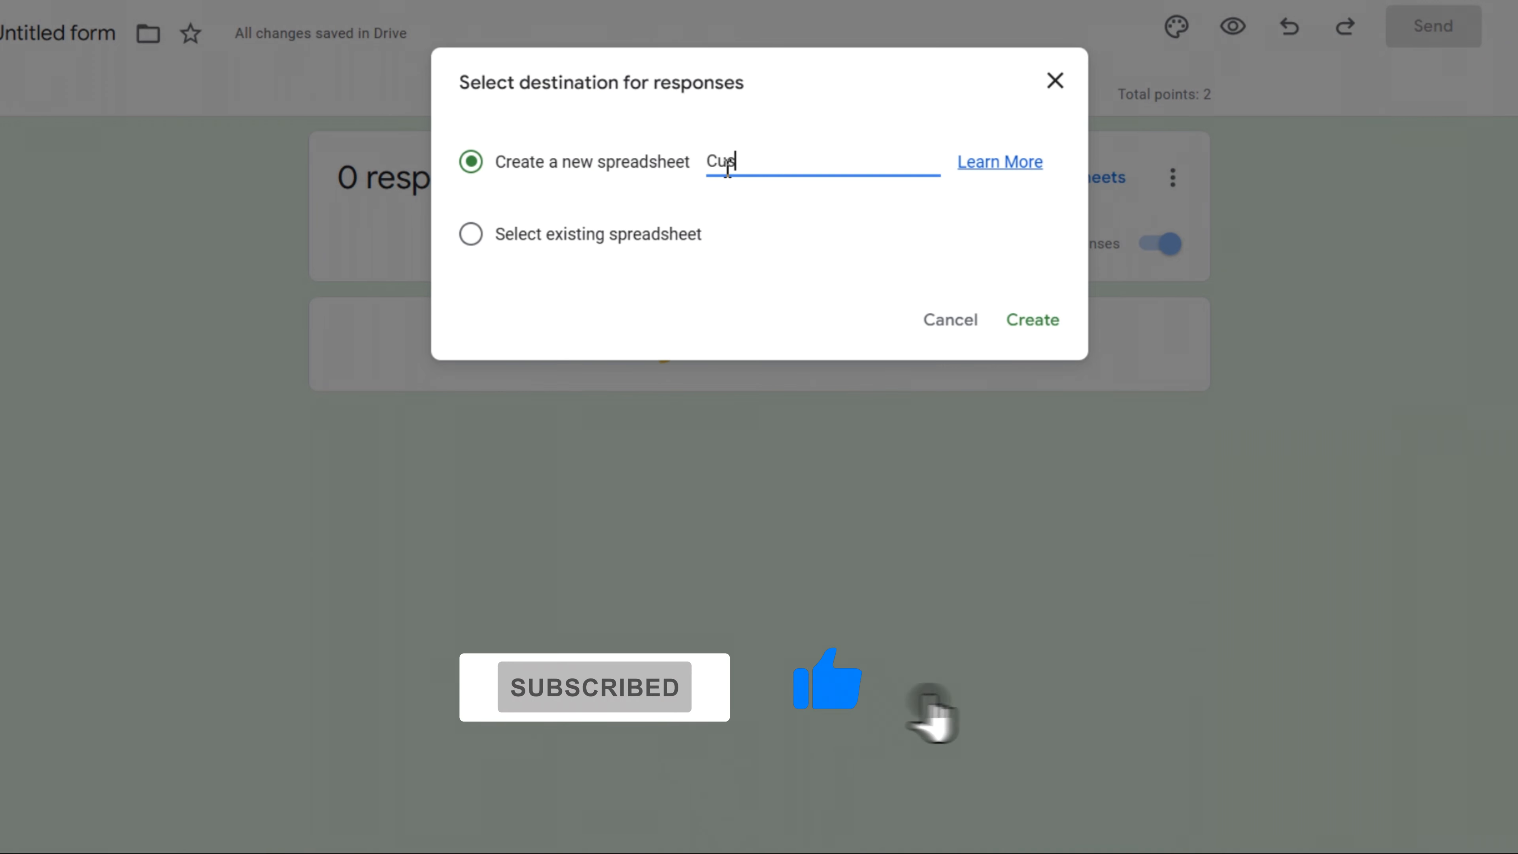
type("tomer Servey")
right_click(808, 166)
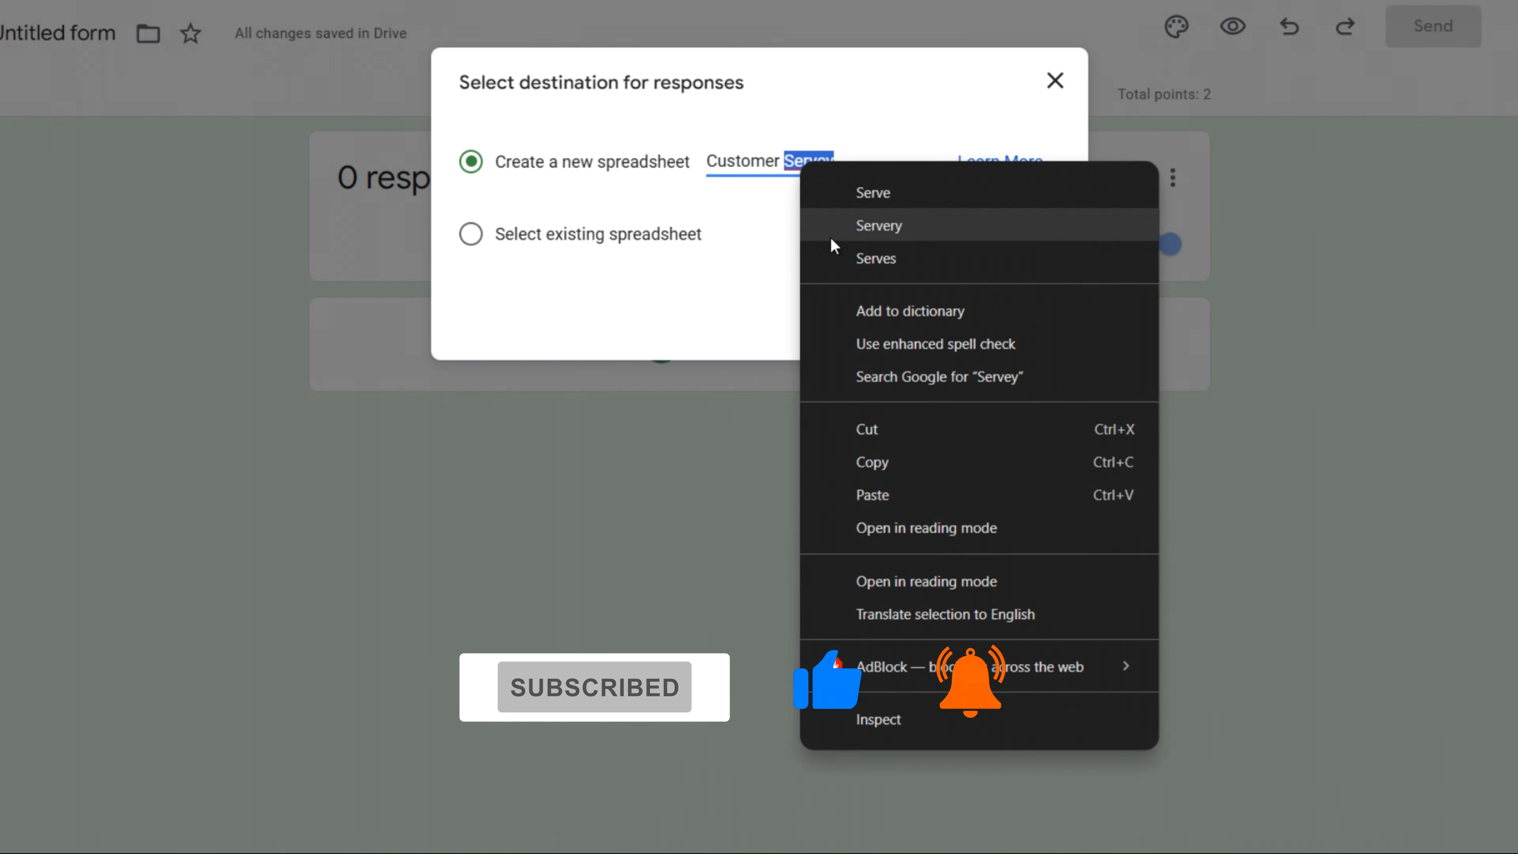
left_click(857, 171)
left_click(1031, 318)
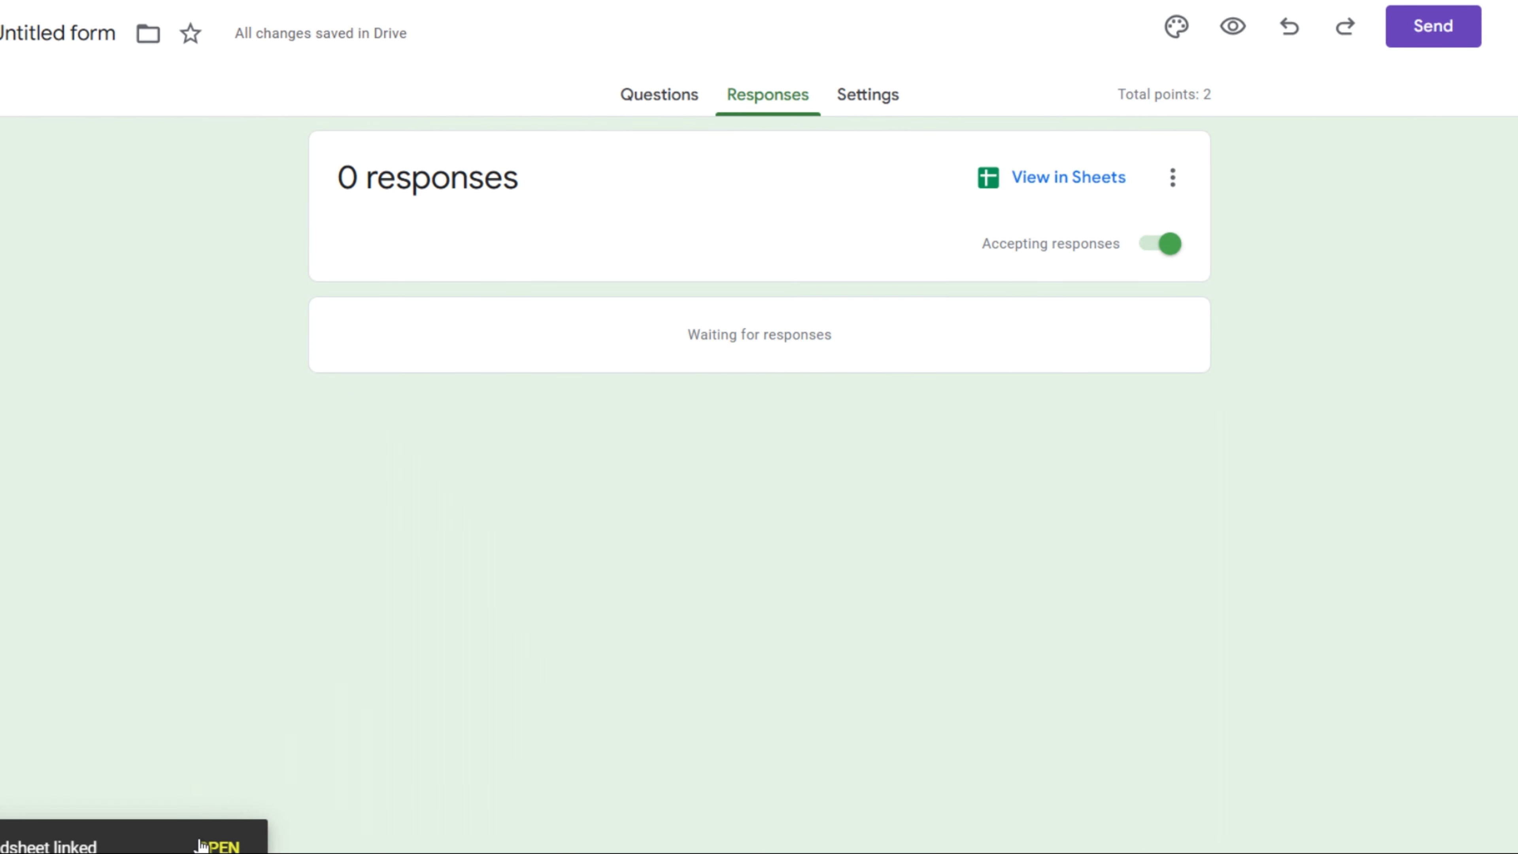
Step: Open the linked response spreadsheet, examine its column headers and return to the form's responses
left_click(216, 846)
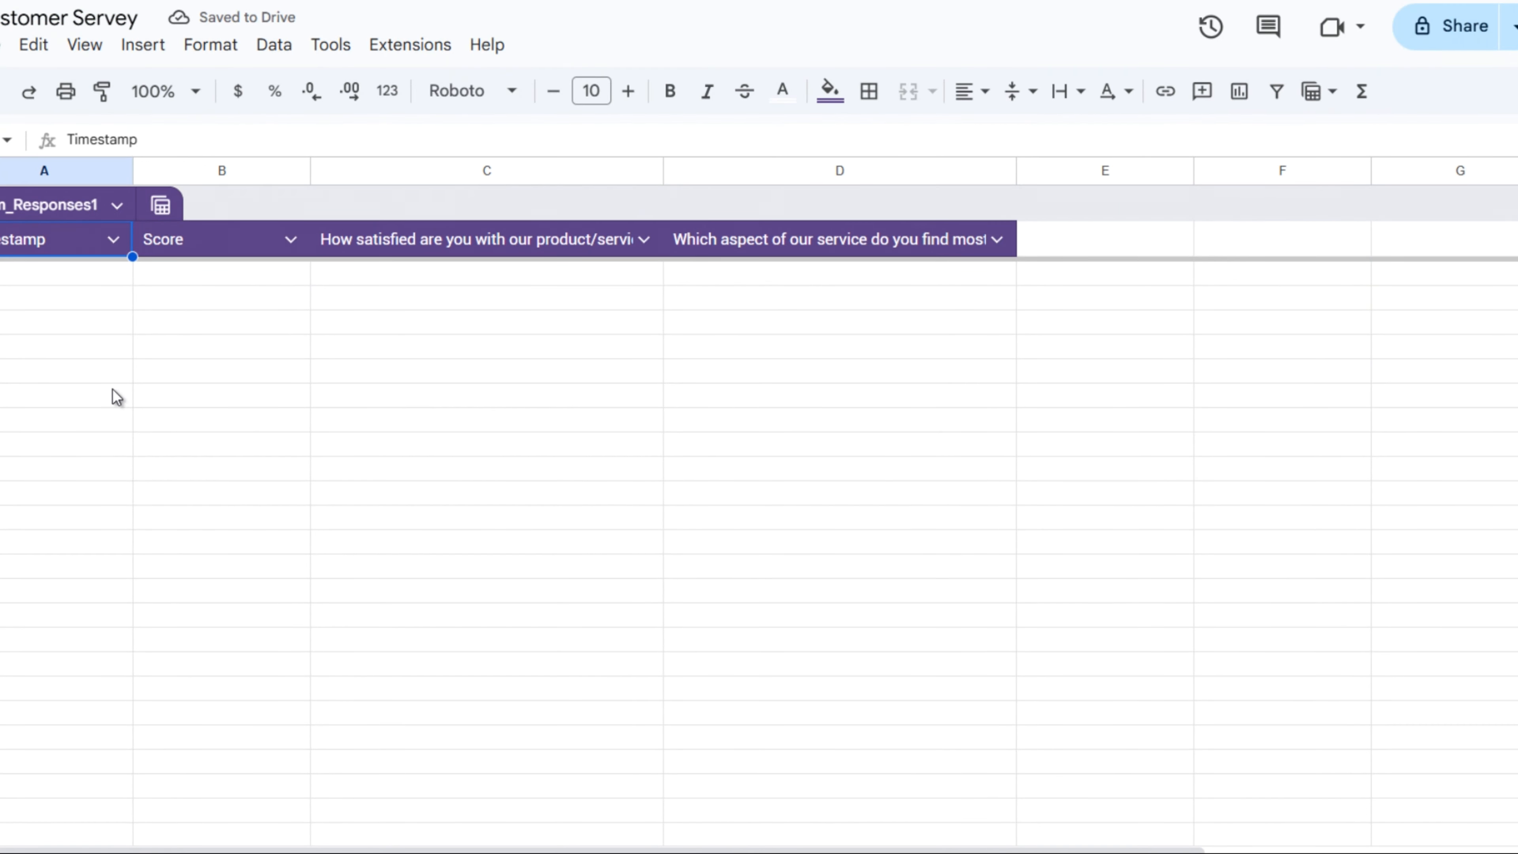
left_click(244, 263)
left_click(290, 240)
left_click(157, 386)
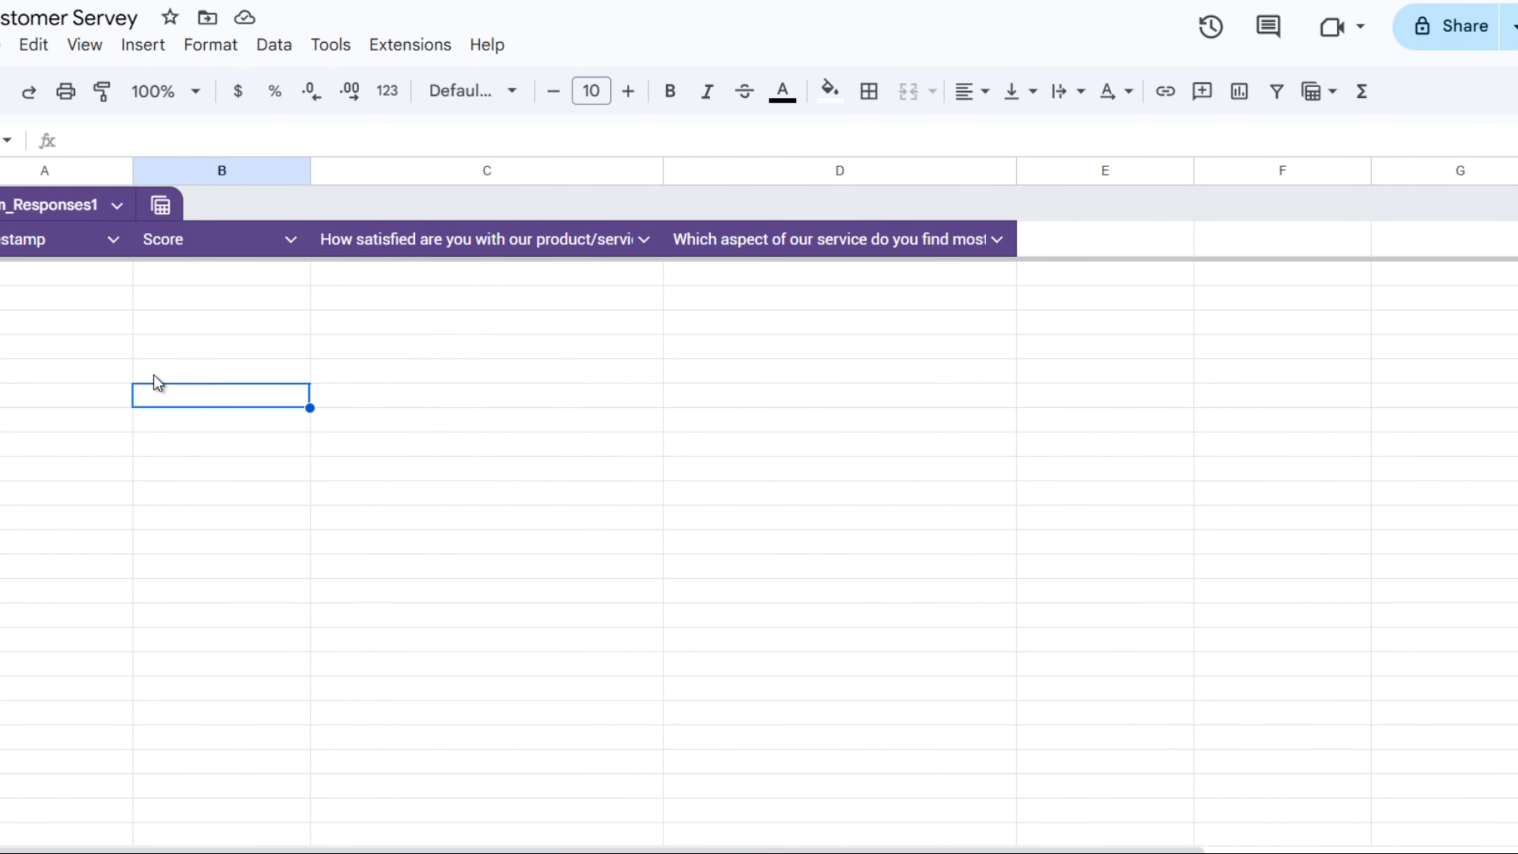
left_click(287, 2)
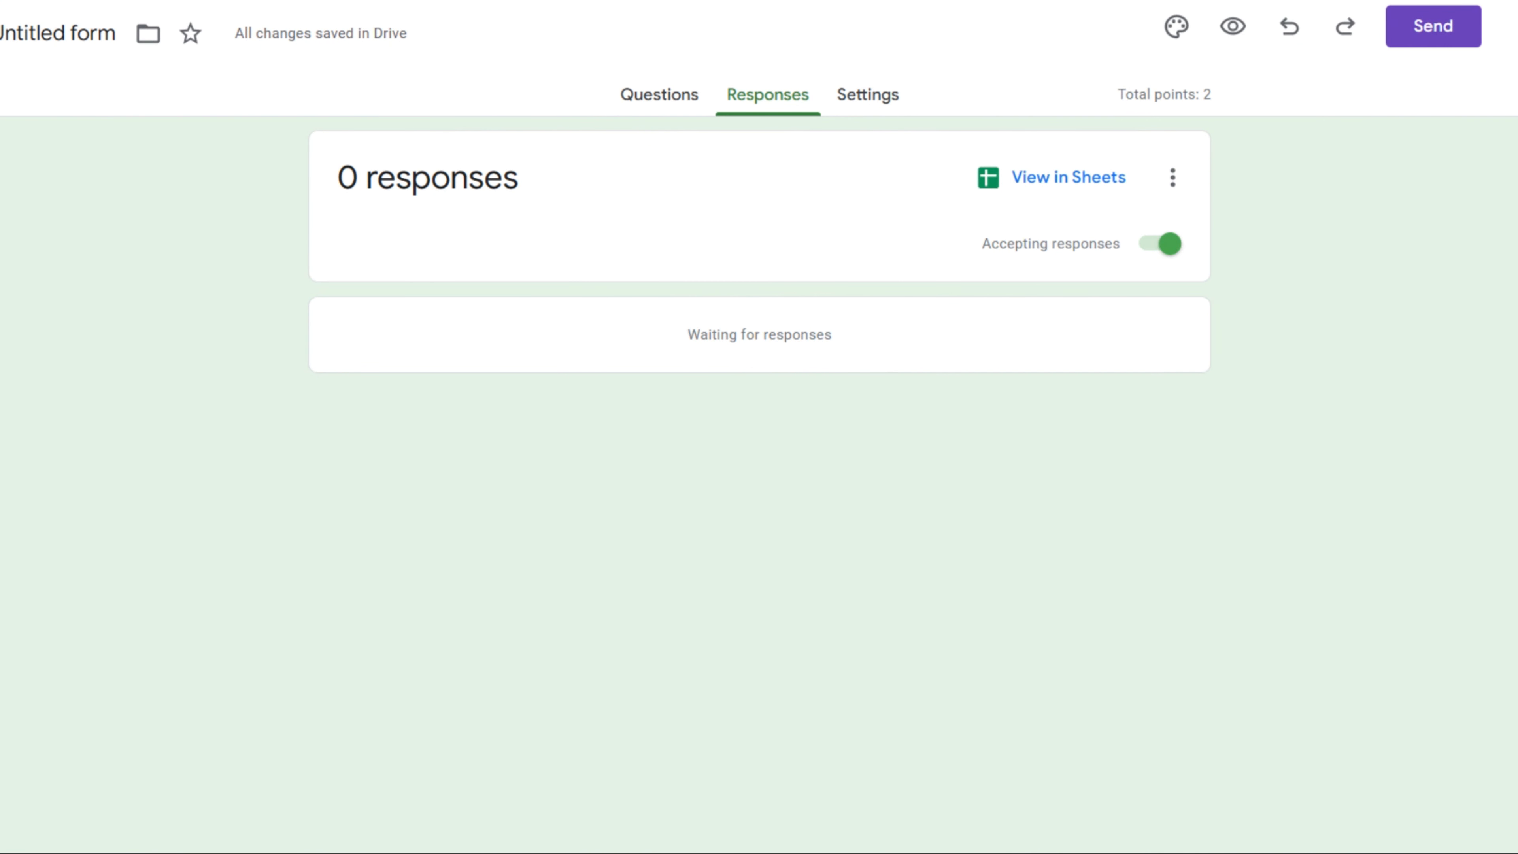
Step: Review the survey's questions and open the answer key of the product/service satisfaction question
left_click(631, 111)
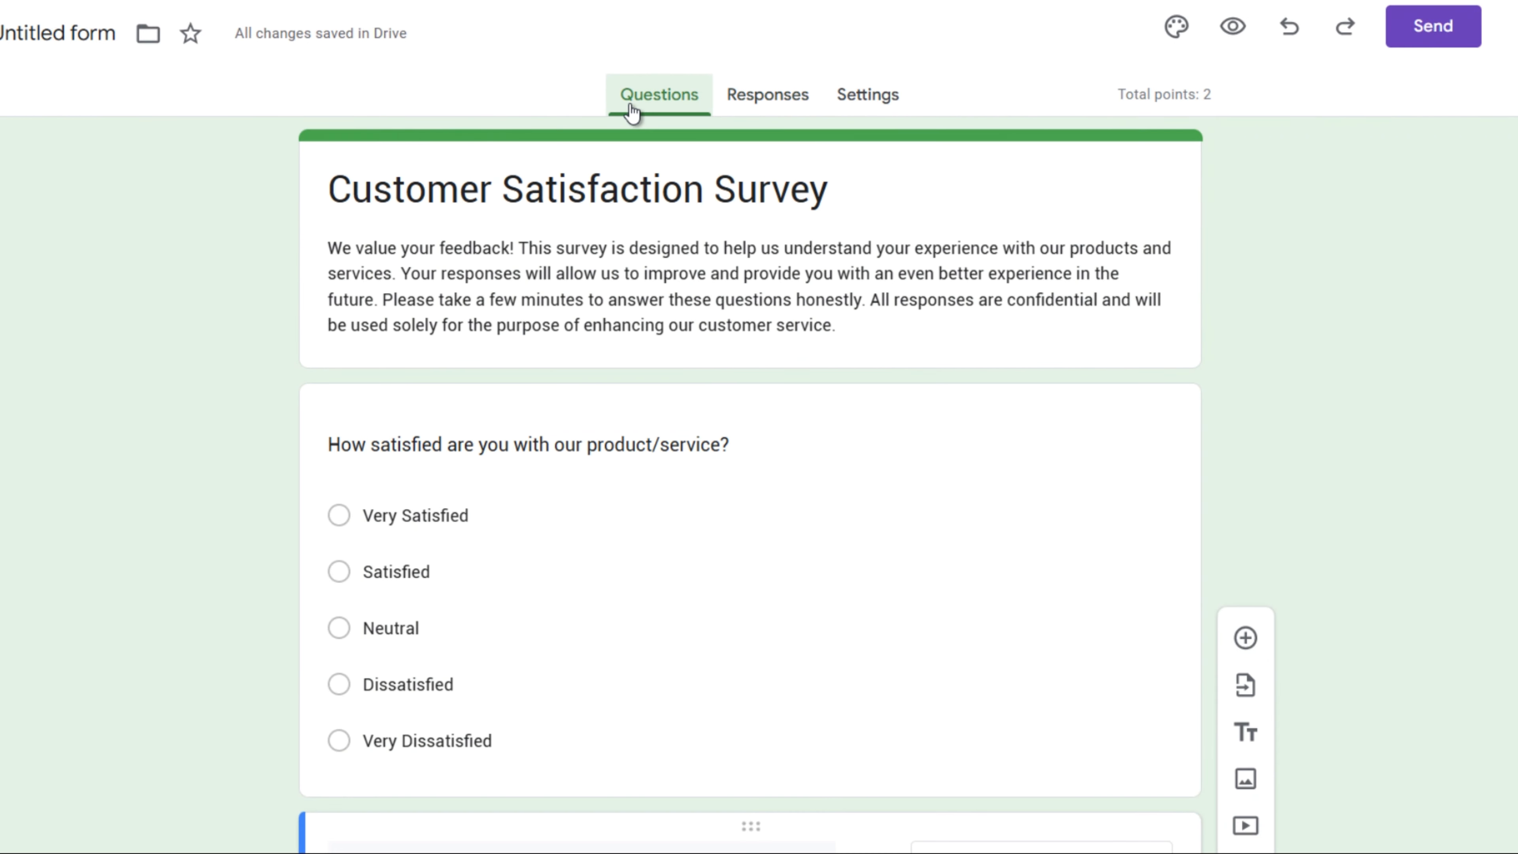
scroll(567, 448, "down", 4)
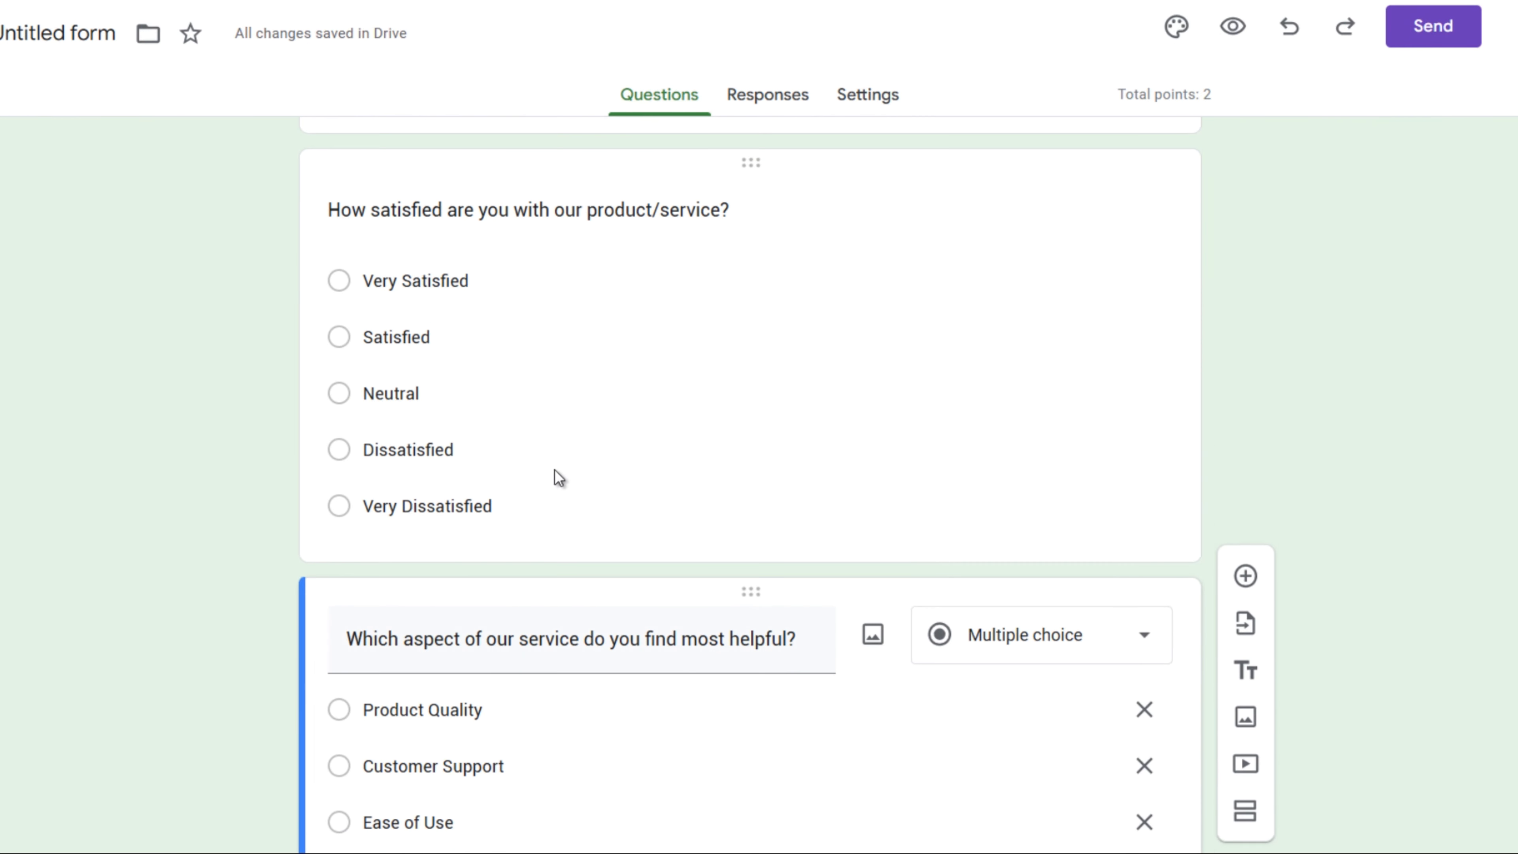
left_click(339, 287)
scroll(532, 389, "down", 5)
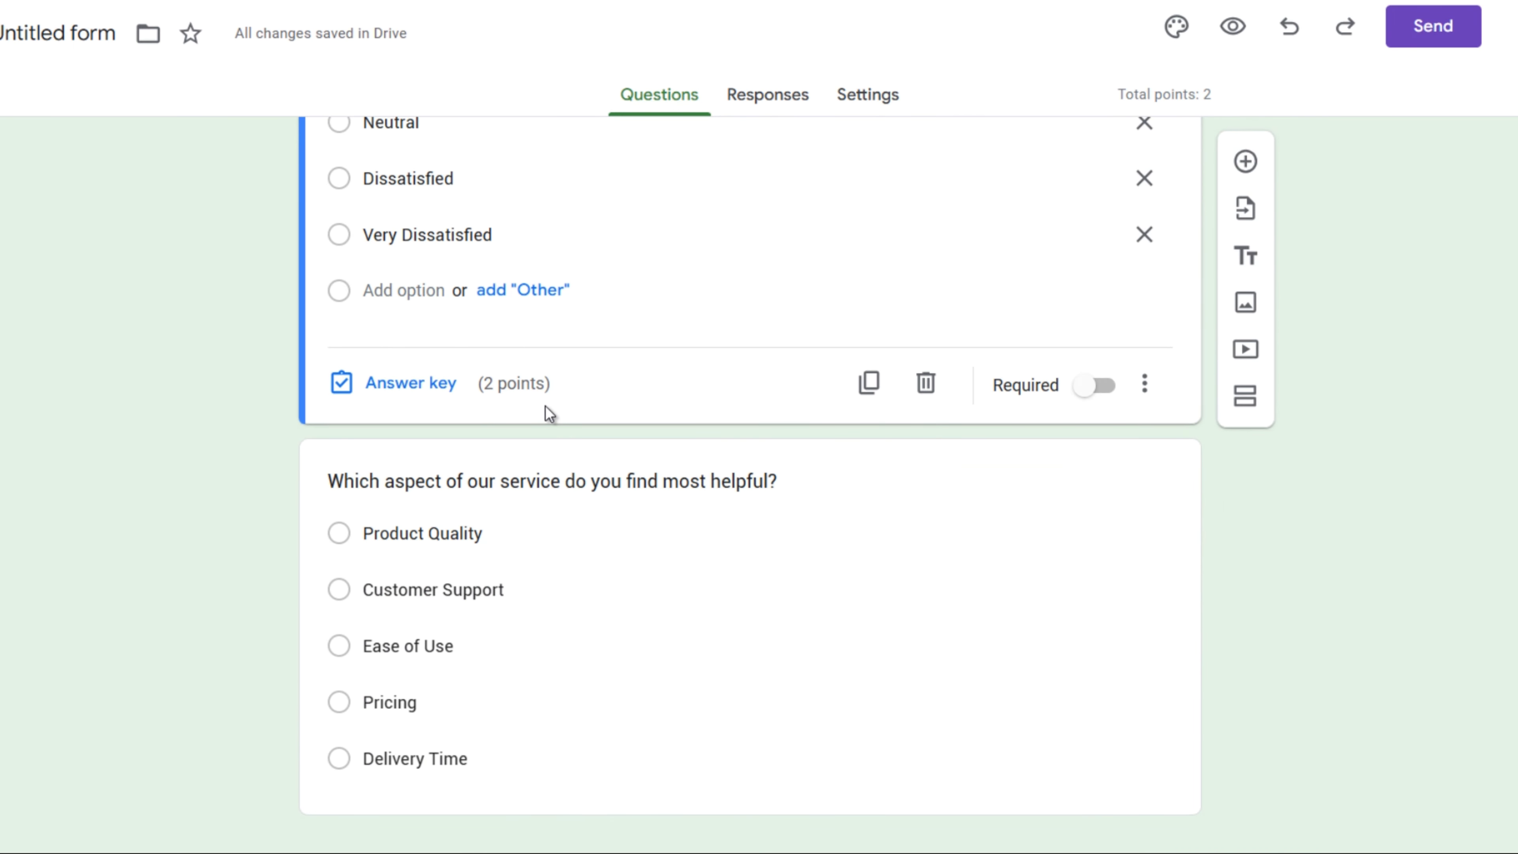
scroll(545, 406, "up", 4)
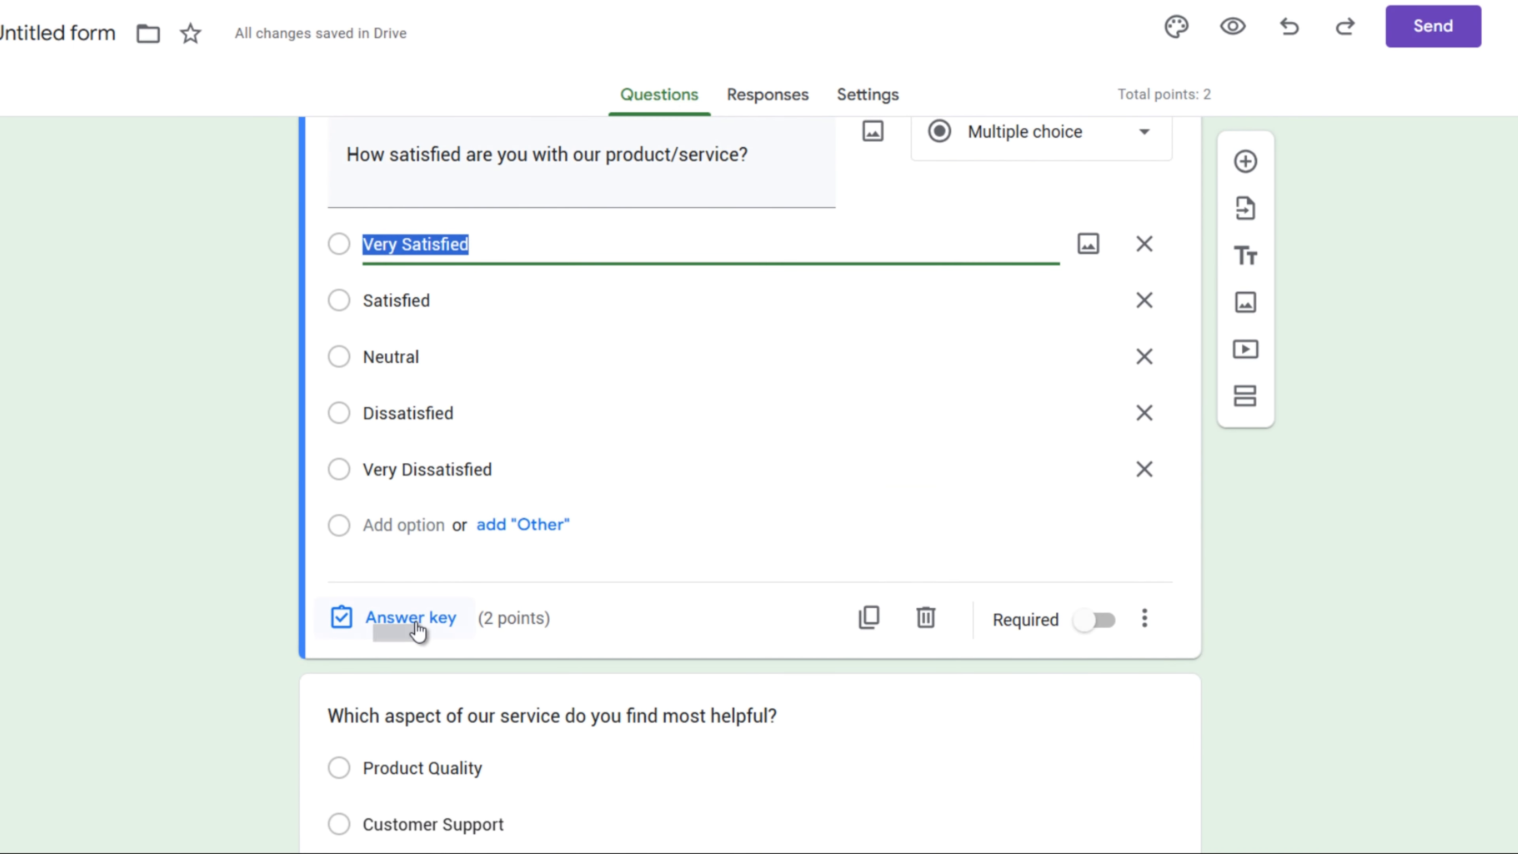
left_click(418, 624)
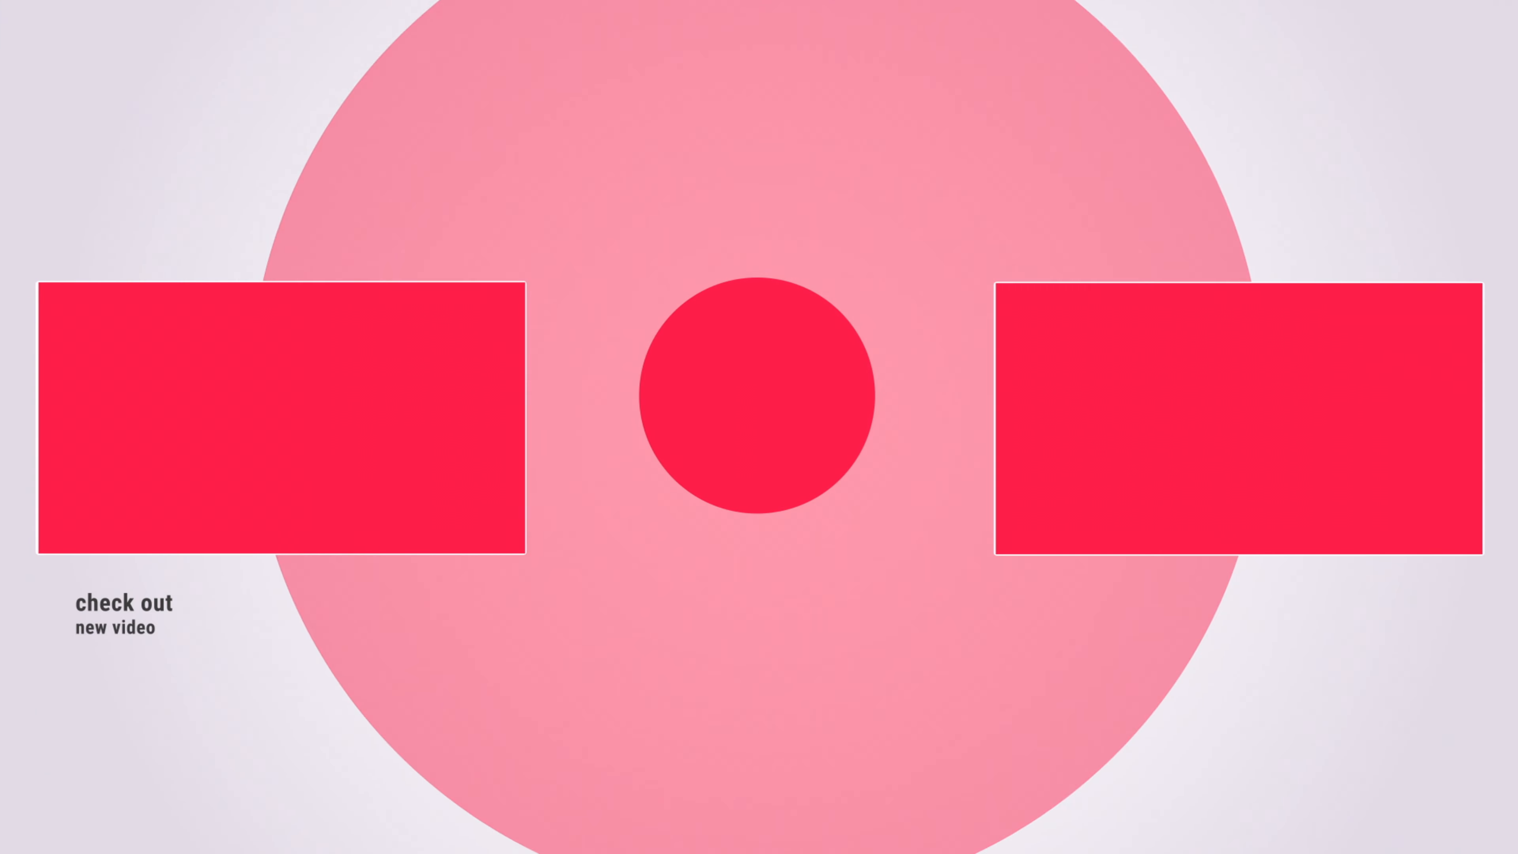